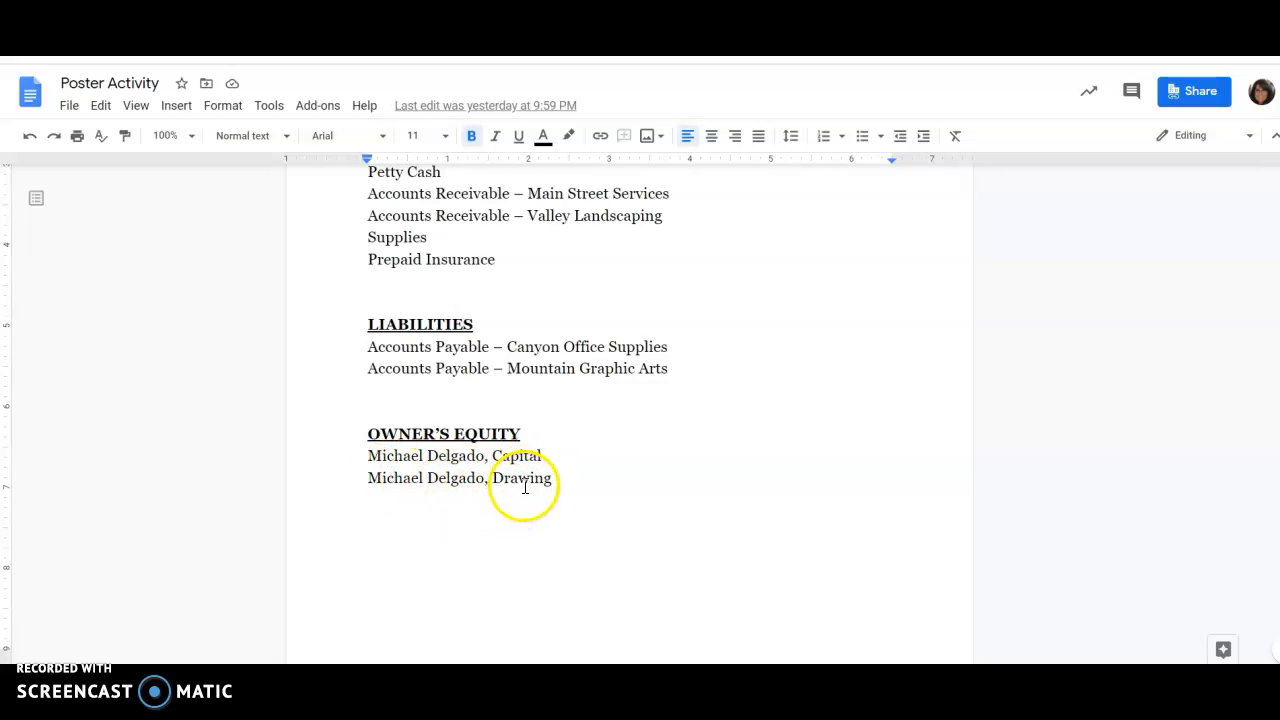
Switch from the assignment document to Google Drive and create a new Google Drawings file.
scroll(524, 487, "up", 4)
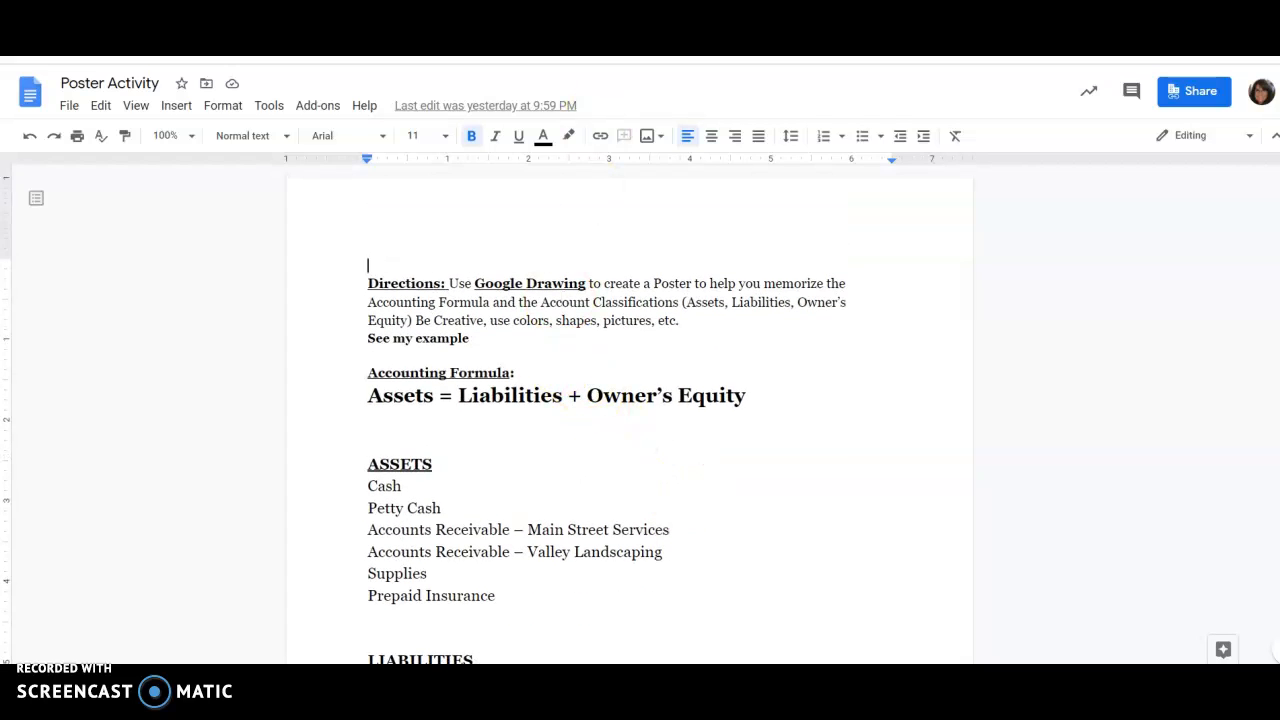
key("ctrl+shift+Tab")
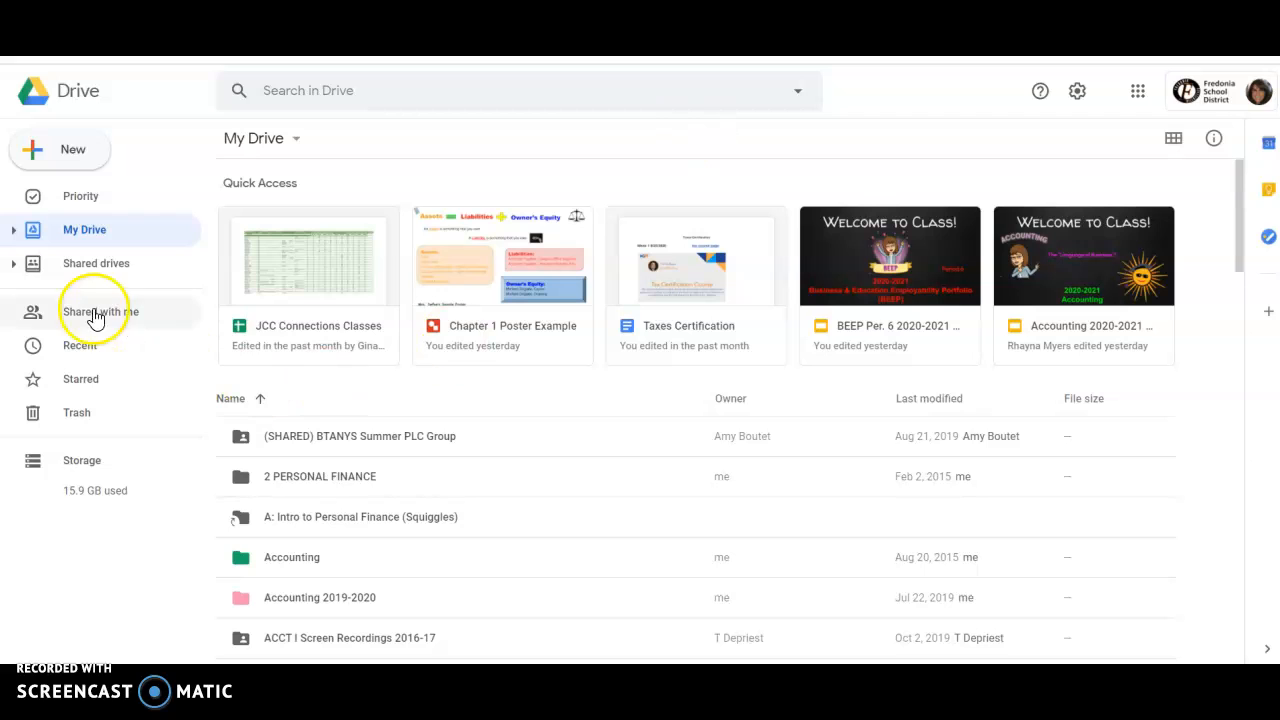
left_click(72, 154)
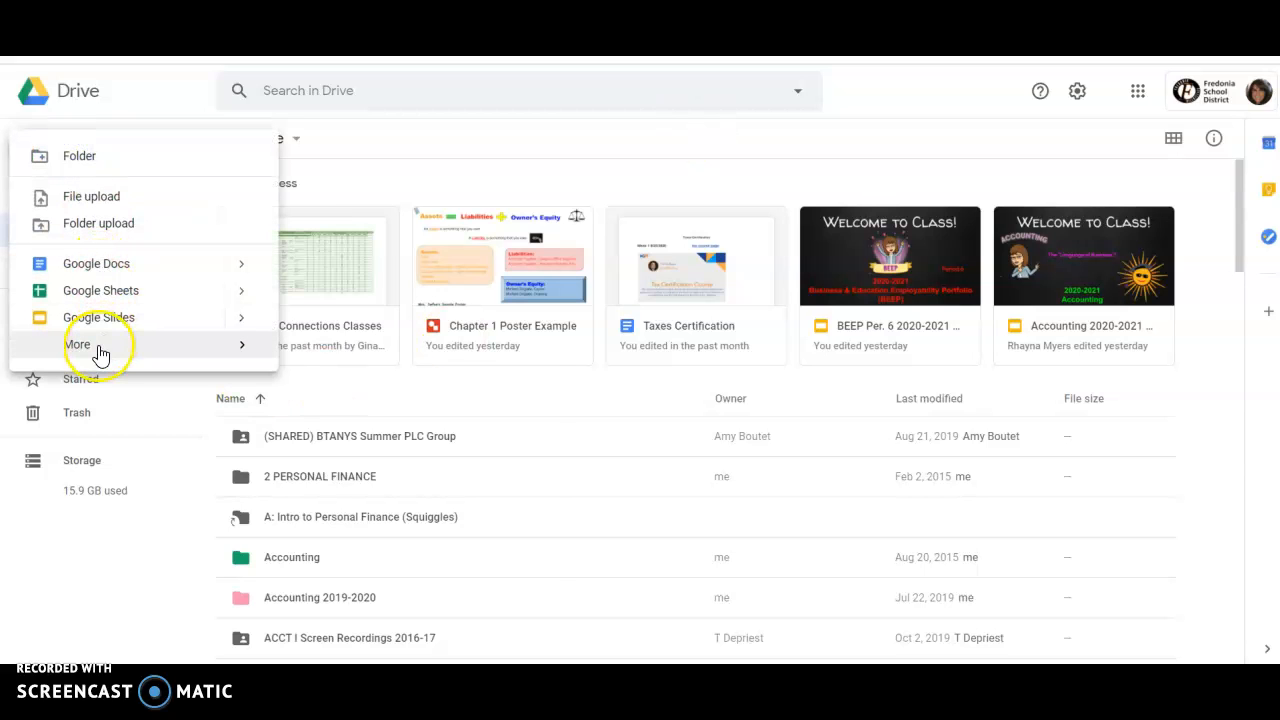
mouse_move(100, 352)
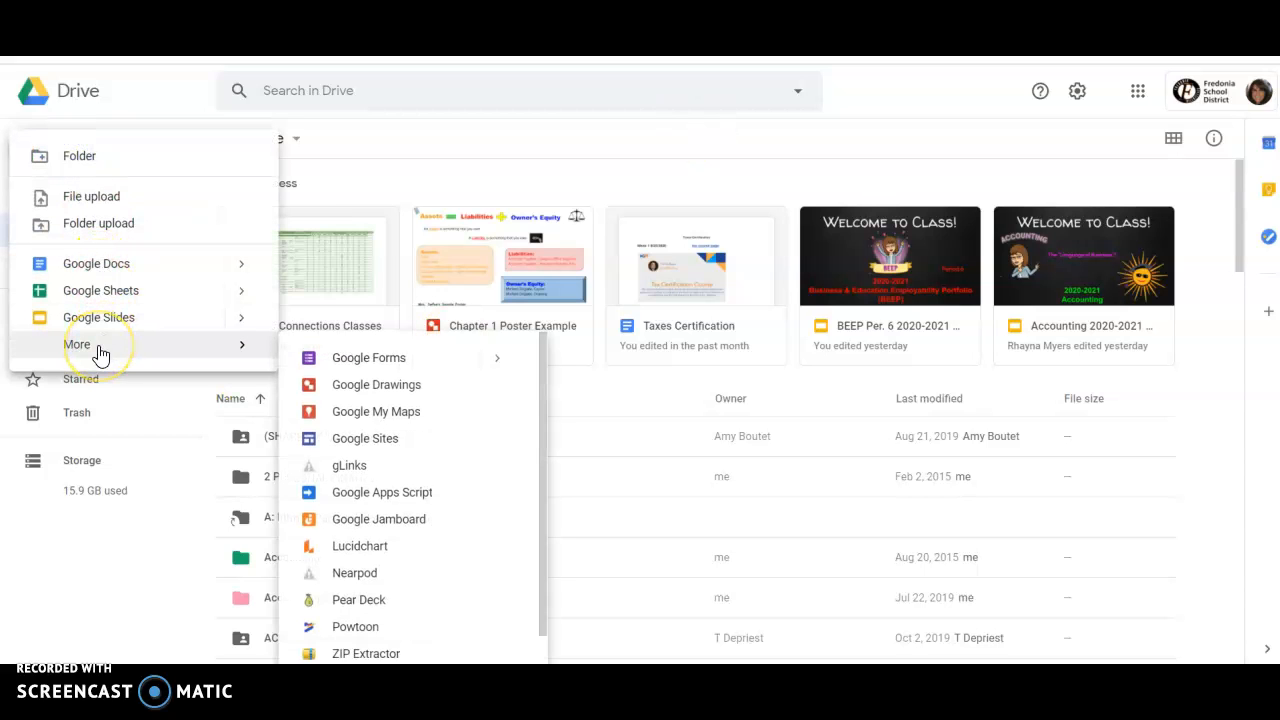
left_click(396, 386)
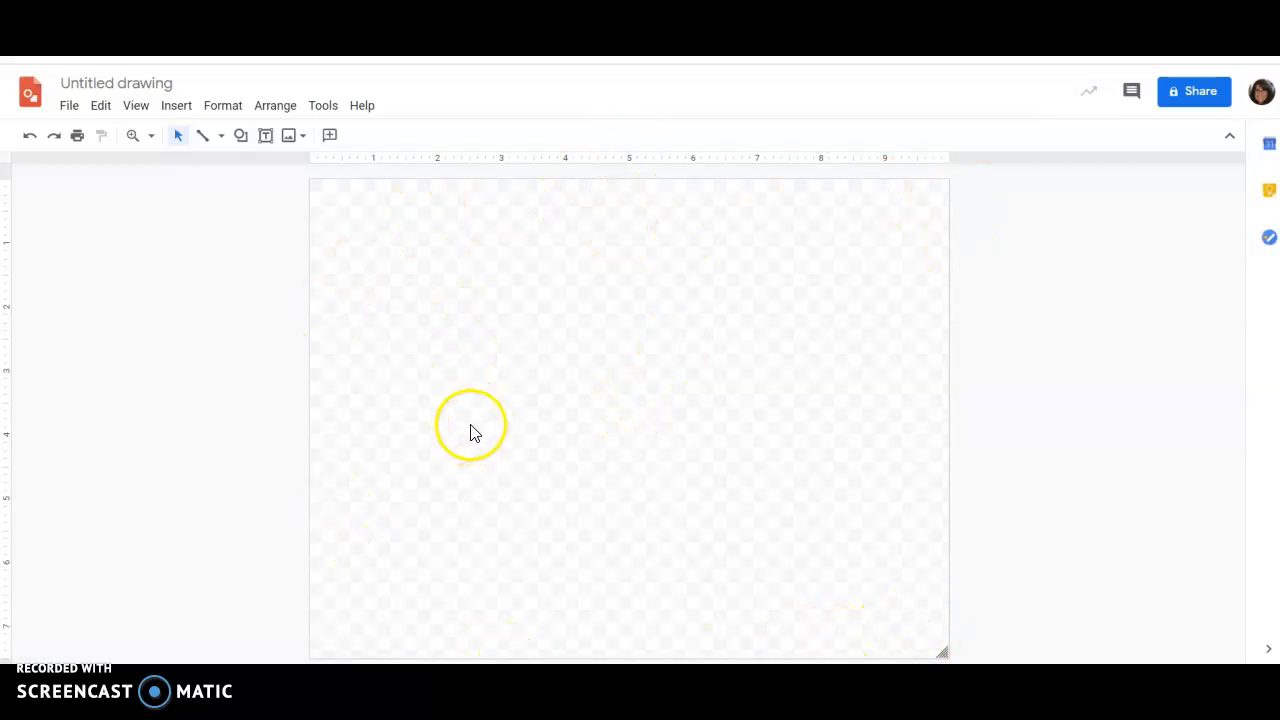
Add a text box about 5.2 inches wide and 2.2 inches tall in the upper part of the canvas.
left_click(190, 112)
left_click(214, 163)
left_click_drag(394, 231, 727, 374)
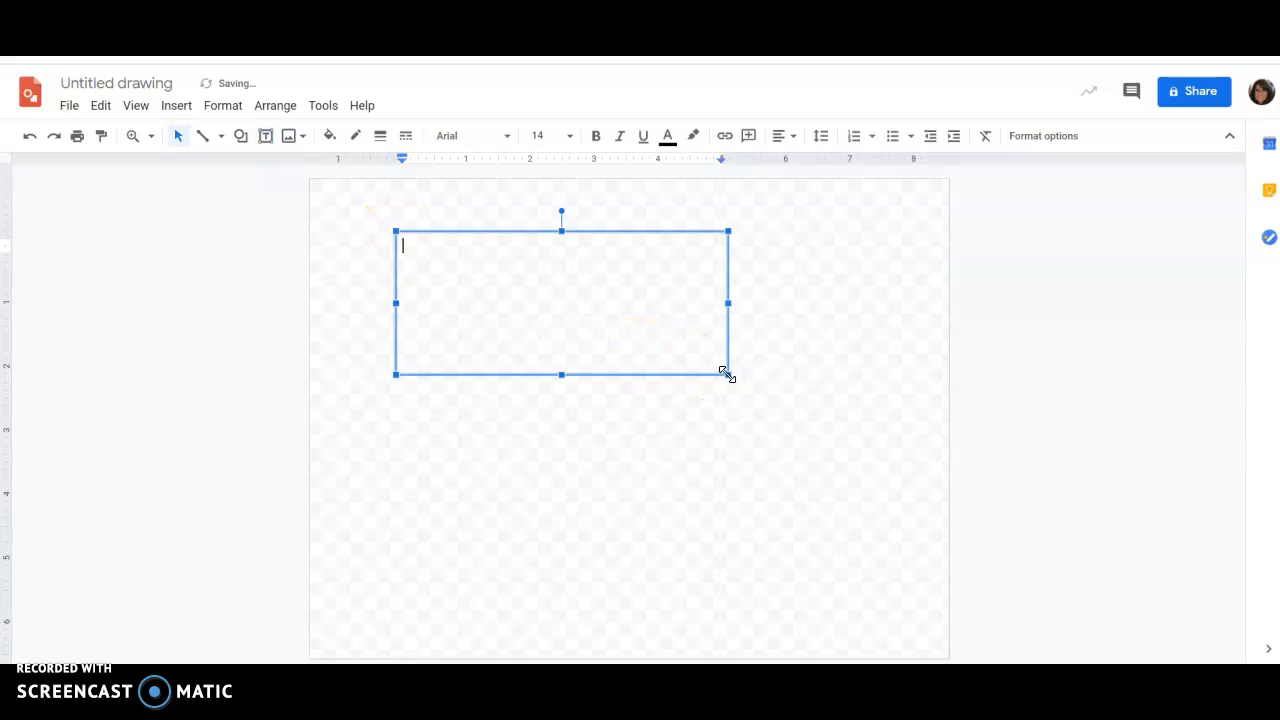
Write "hello" in the text box using red, 48-point Comic Sans text.
left_click(504, 138)
left_click(510, 262)
left_click(576, 135)
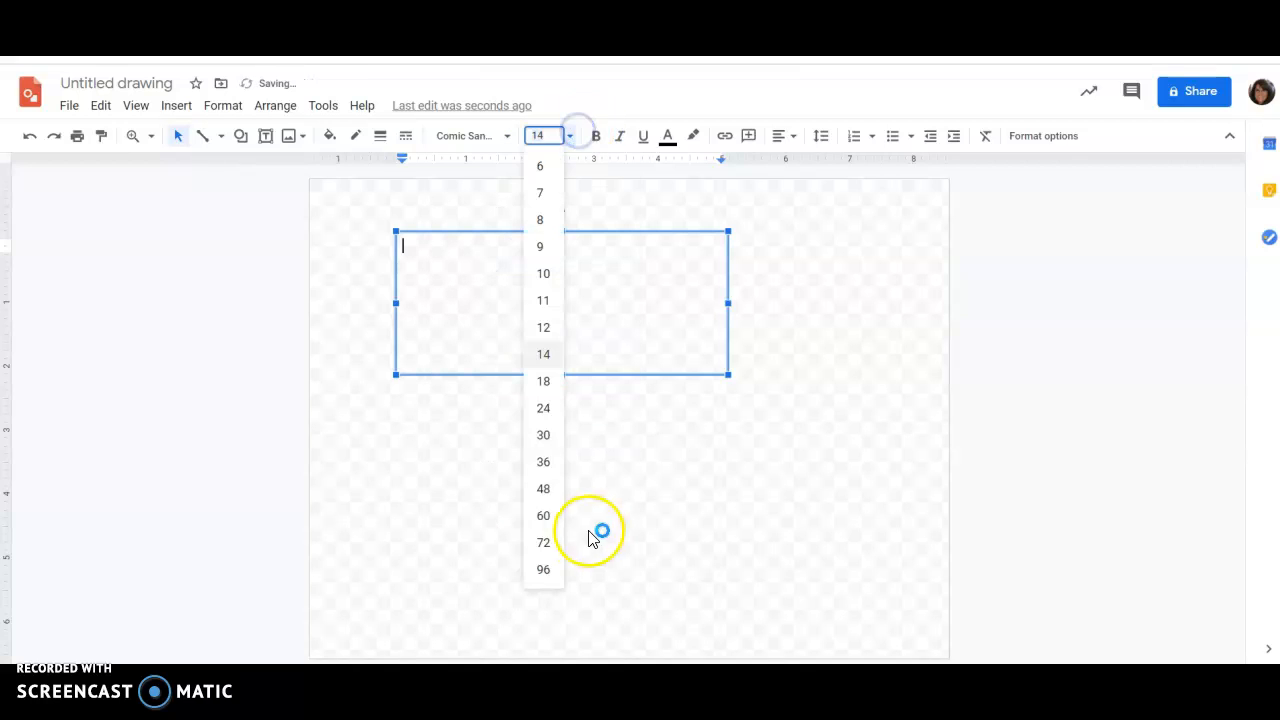
left_click(543, 488)
left_click(670, 138)
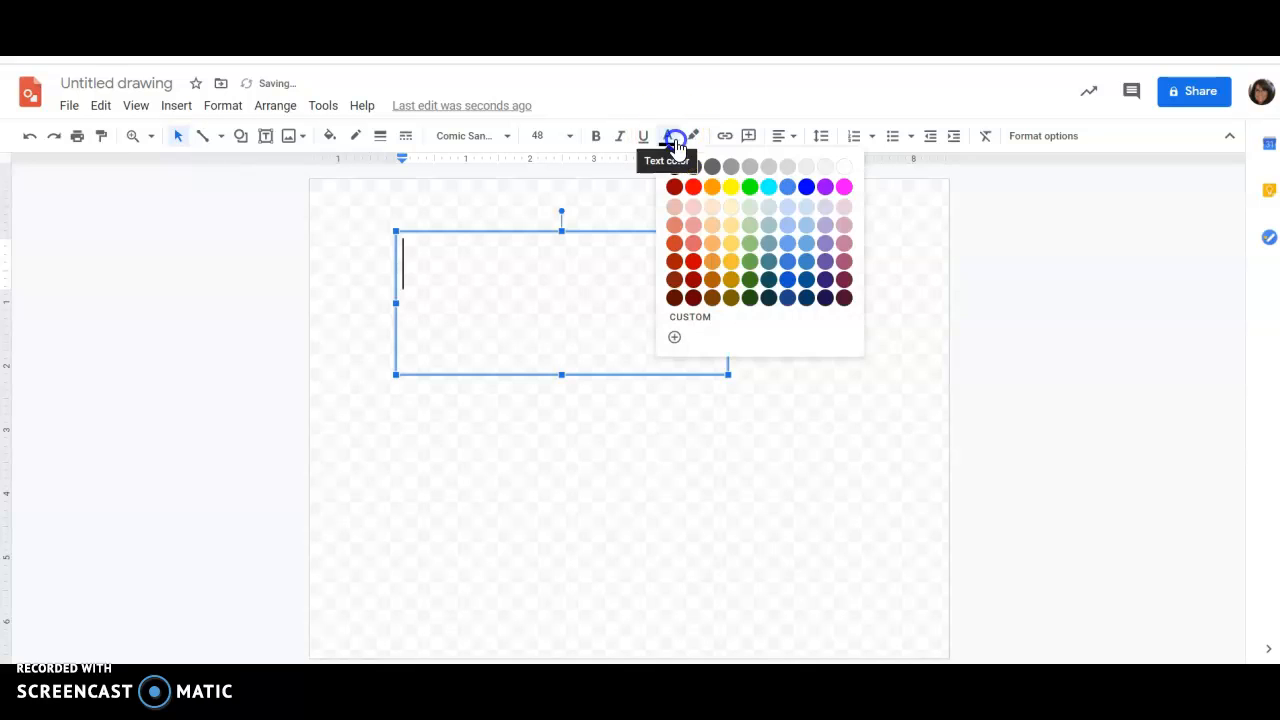
left_click(693, 189)
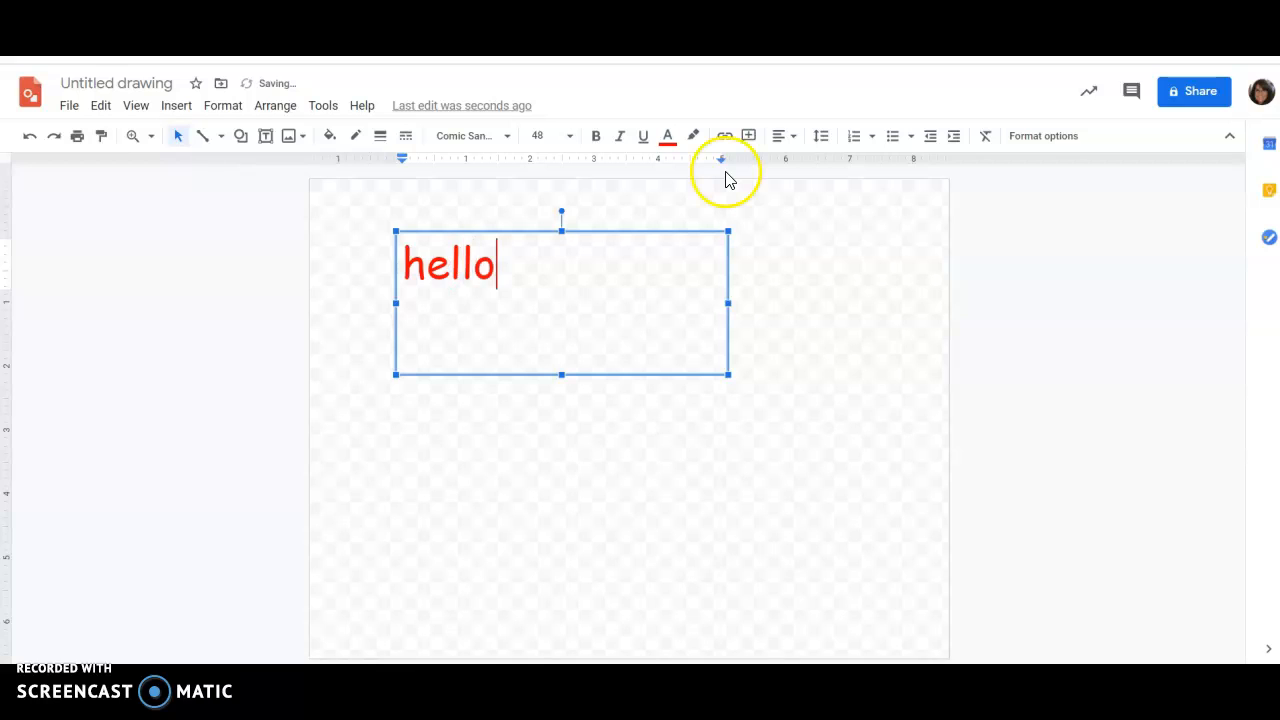
Fill the "hello" text box with solid yellow.
left_click_drag(496, 265, 391, 251)
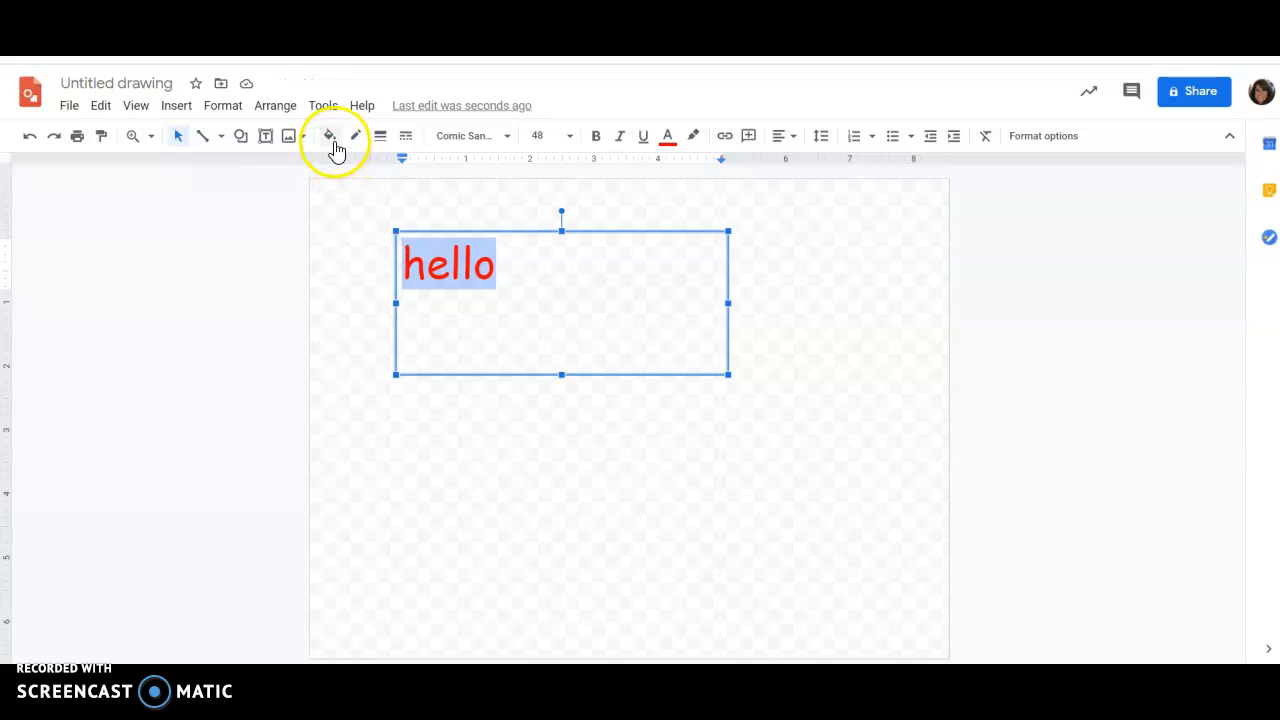
left_click(333, 140)
left_click(391, 249)
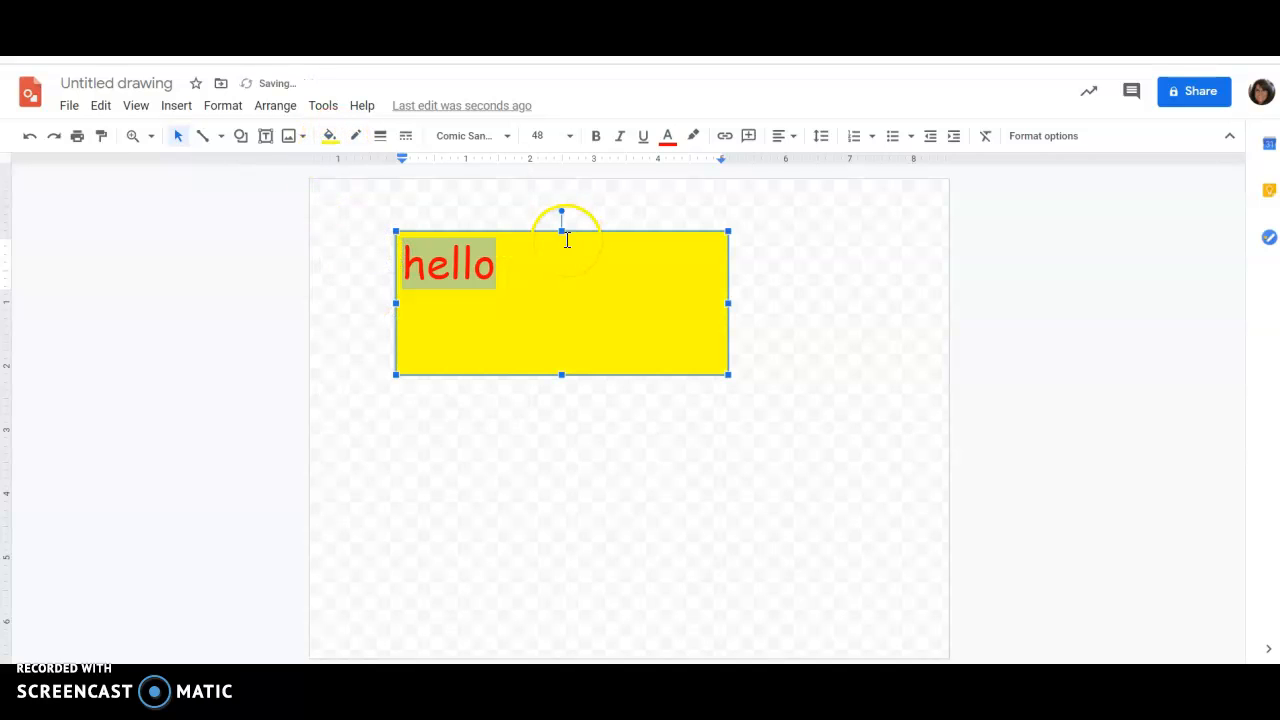
Delete the yellow "hello" text box from the canvas.
left_click(628, 477)
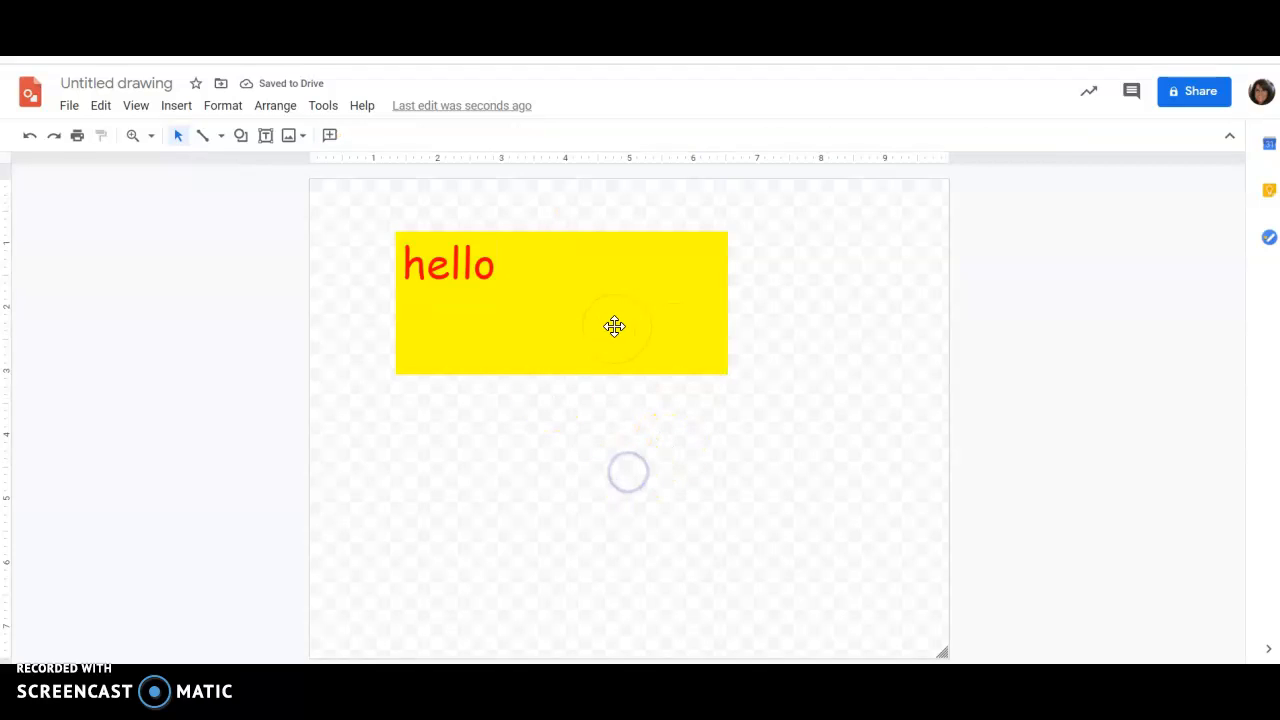
left_click(506, 277)
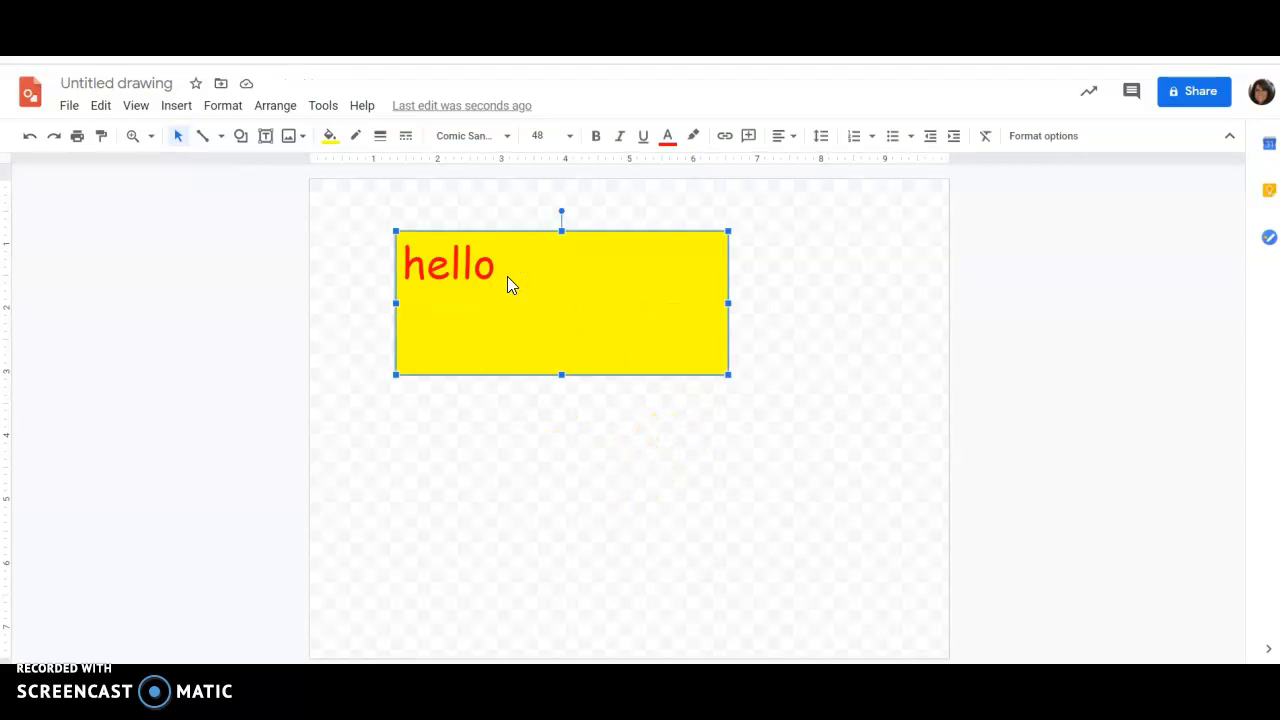
key("Delete")
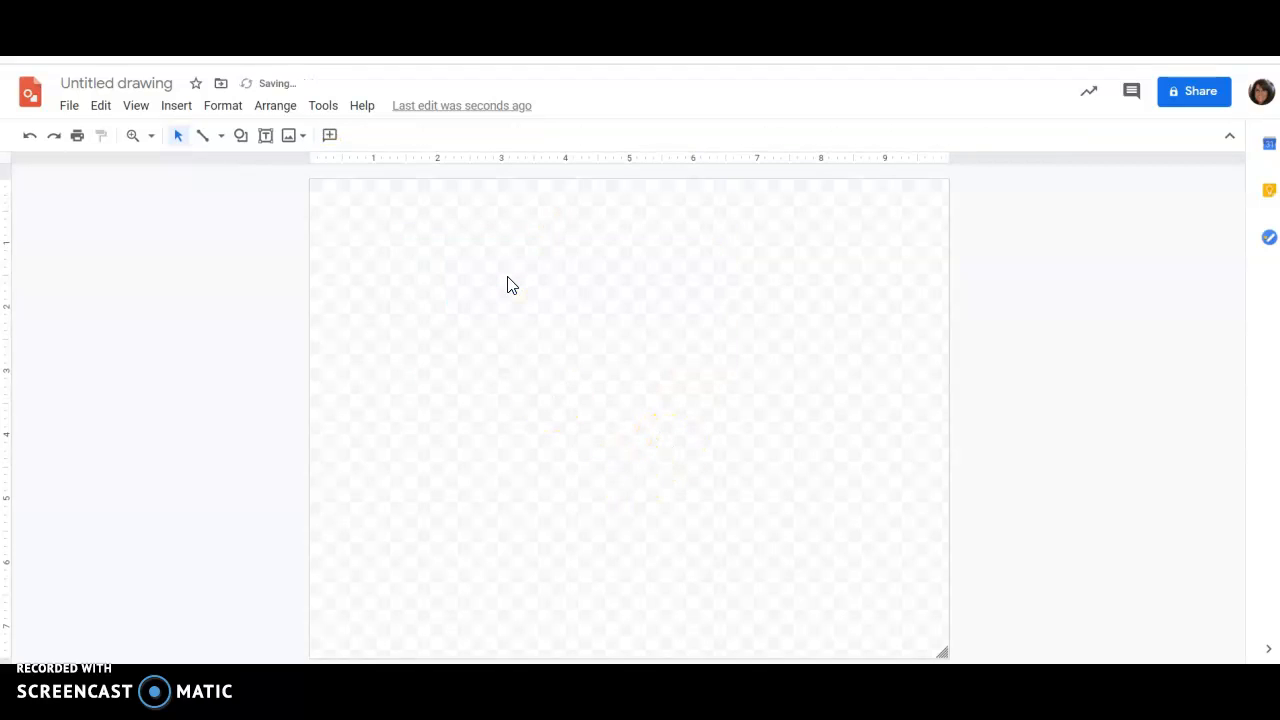
Draw a rounded rectangle about 5.3 by 2.7 inches in the upper part of the canvas, containing the text "dodofdslfdsklf".
left_click(178, 106)
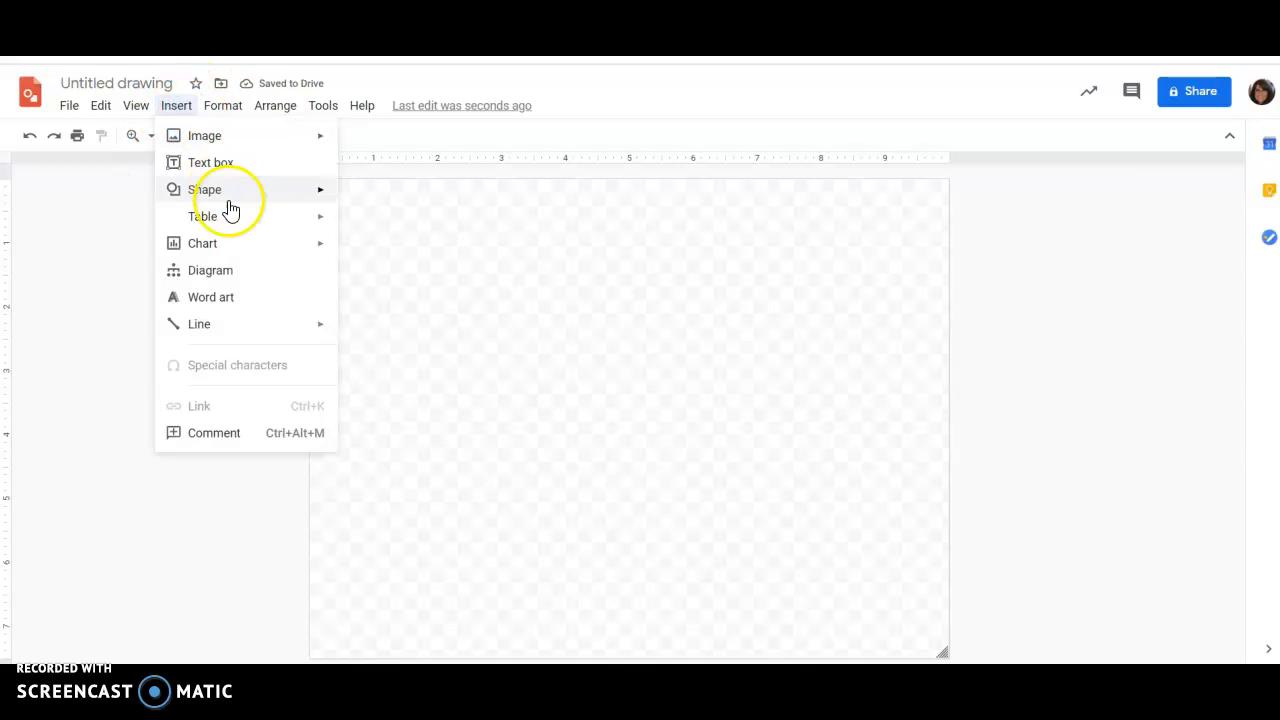
mouse_move(235, 200)
mouse_move(374, 200)
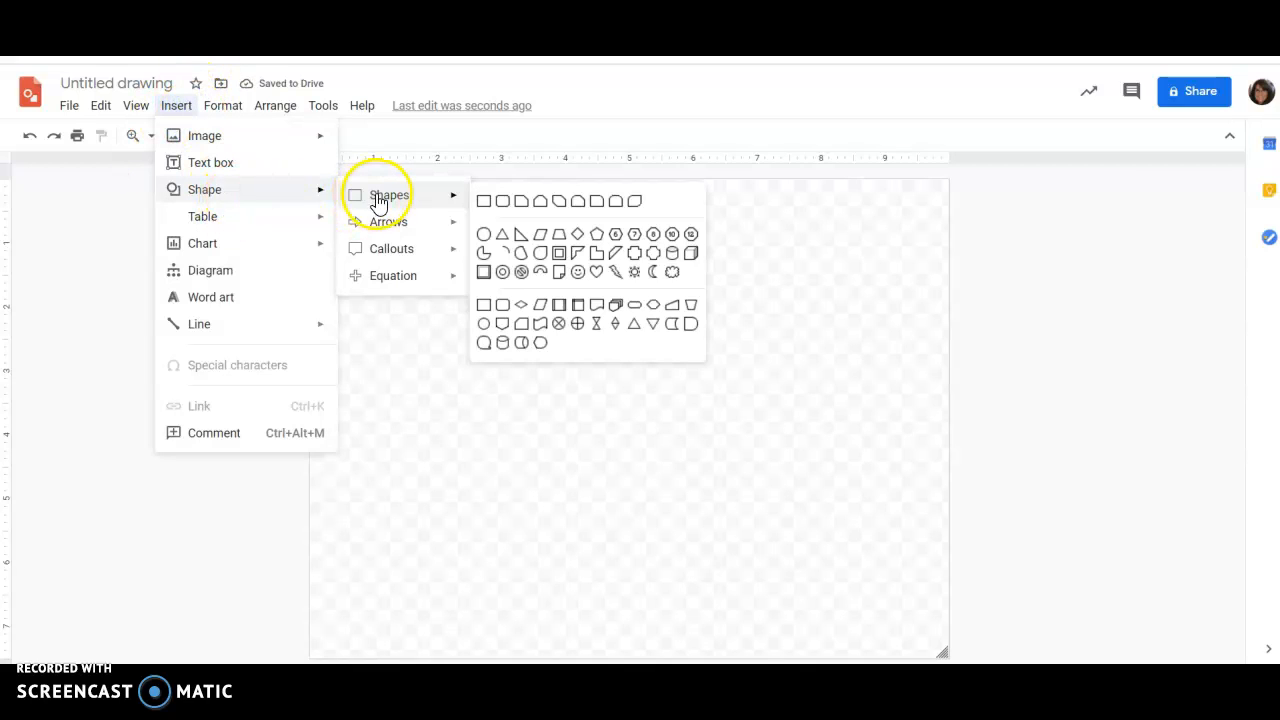
left_click(502, 204)
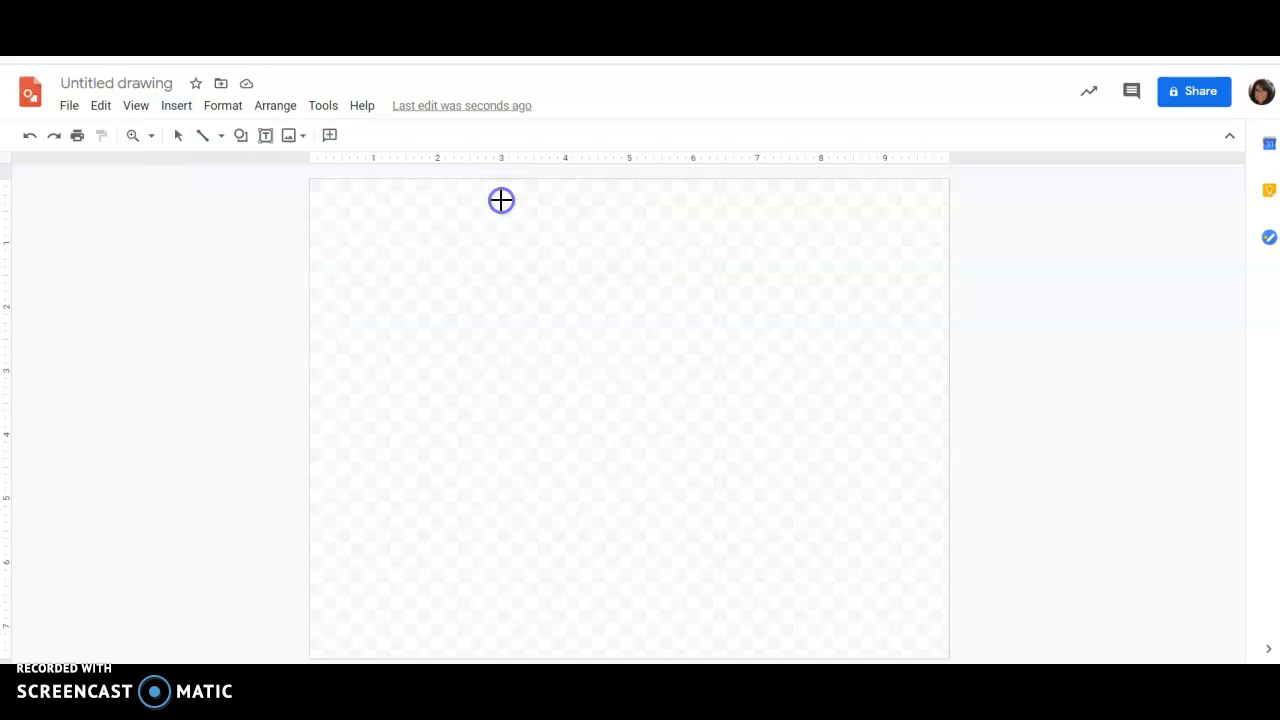
left_click_drag(399, 238, 739, 413)
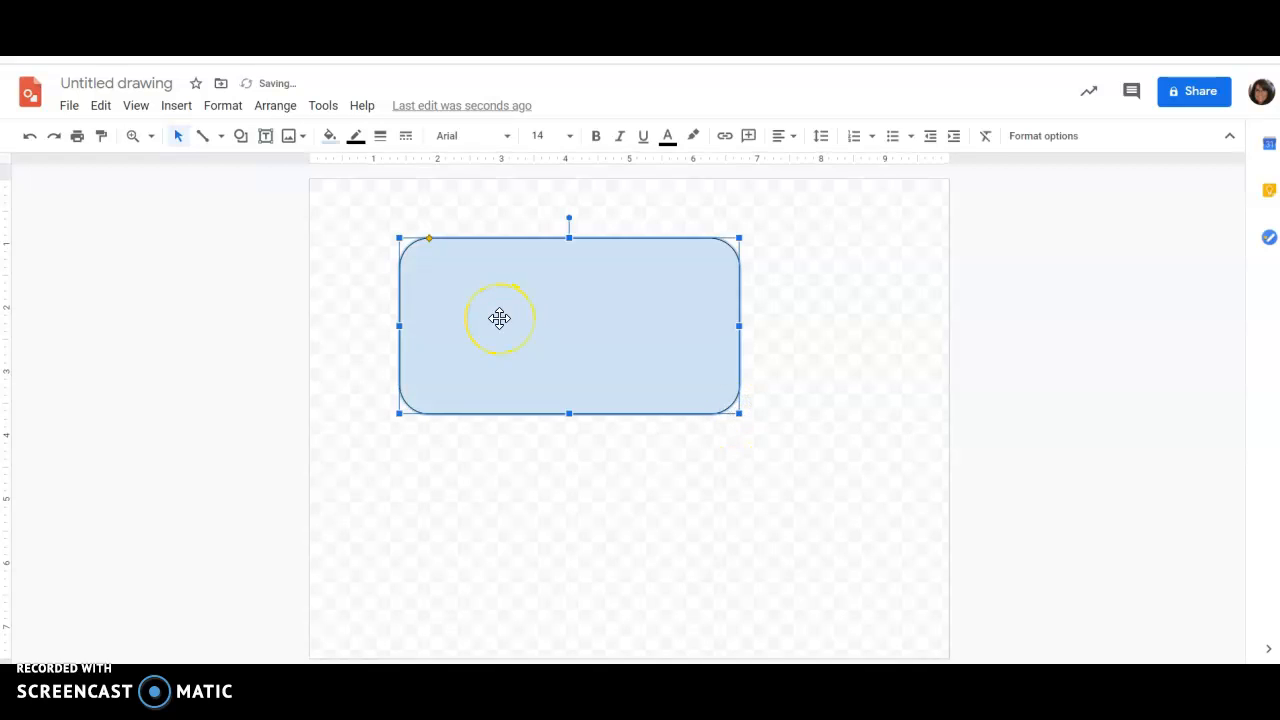
type("dodofdslfdsklf")
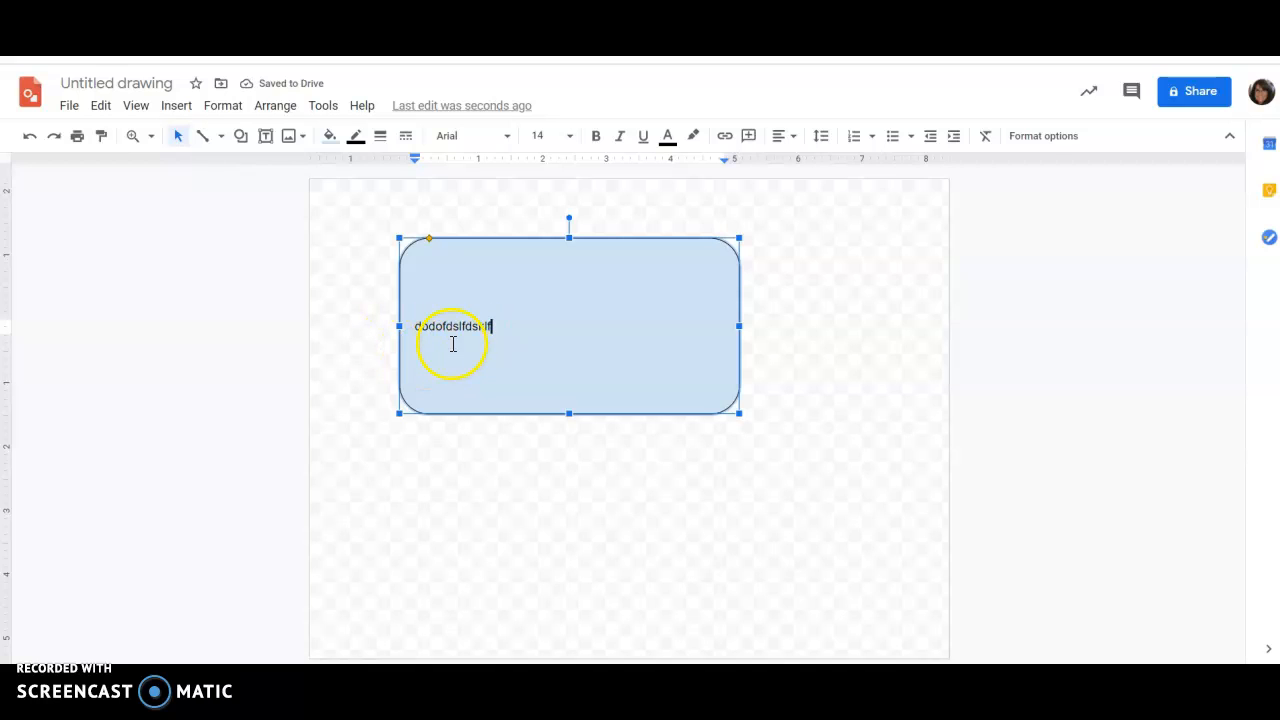
Align the text inside the rounded rectangle to the top of the shape.
left_click(821, 139)
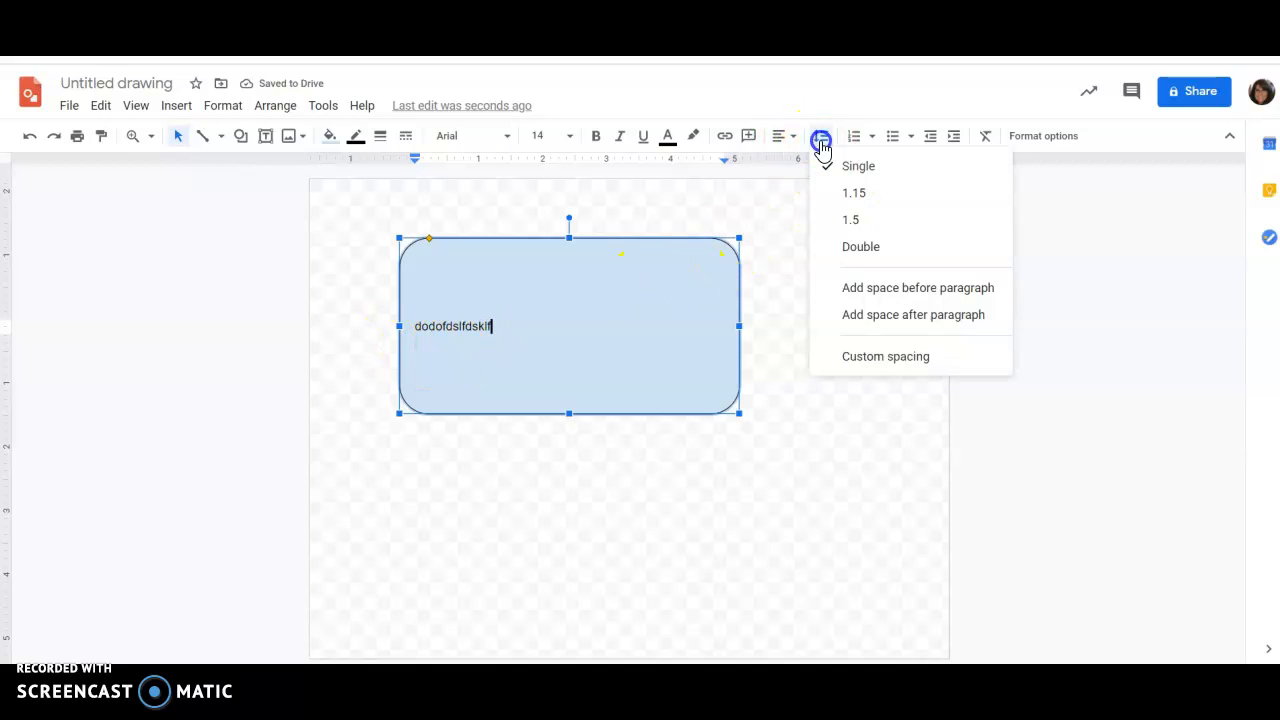
left_click(820, 140)
left_click(785, 137)
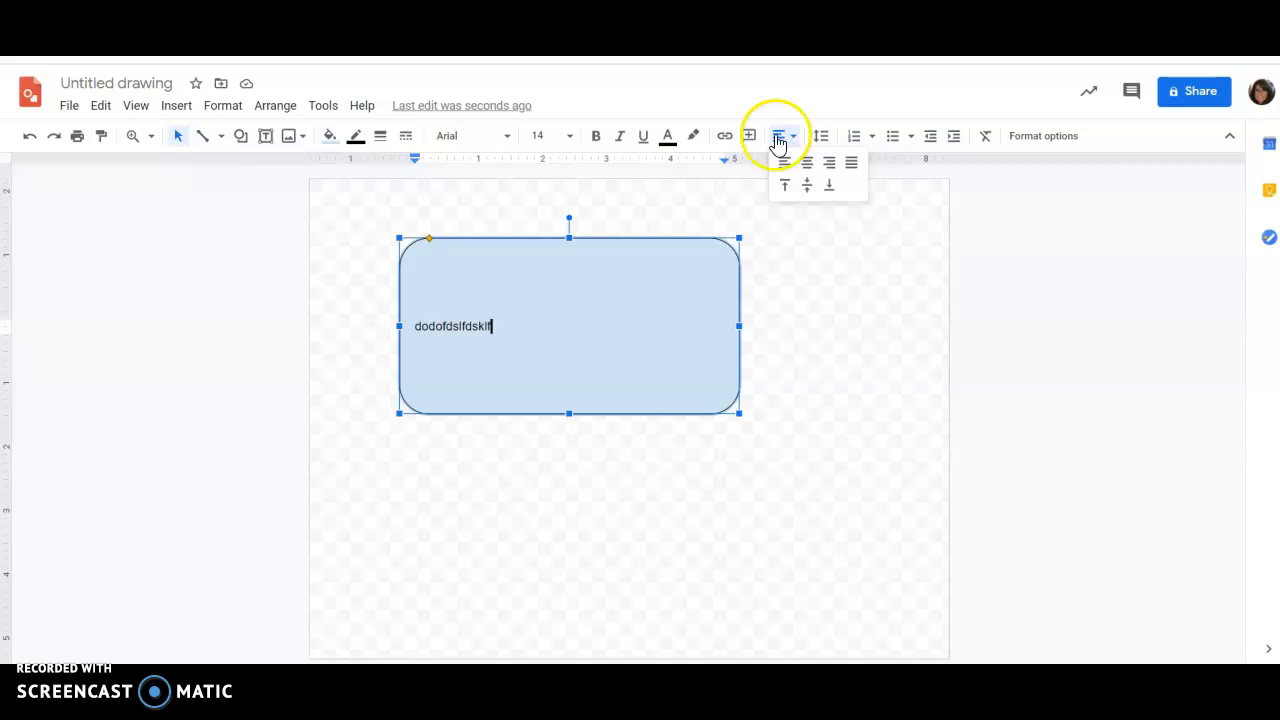
left_click(785, 188)
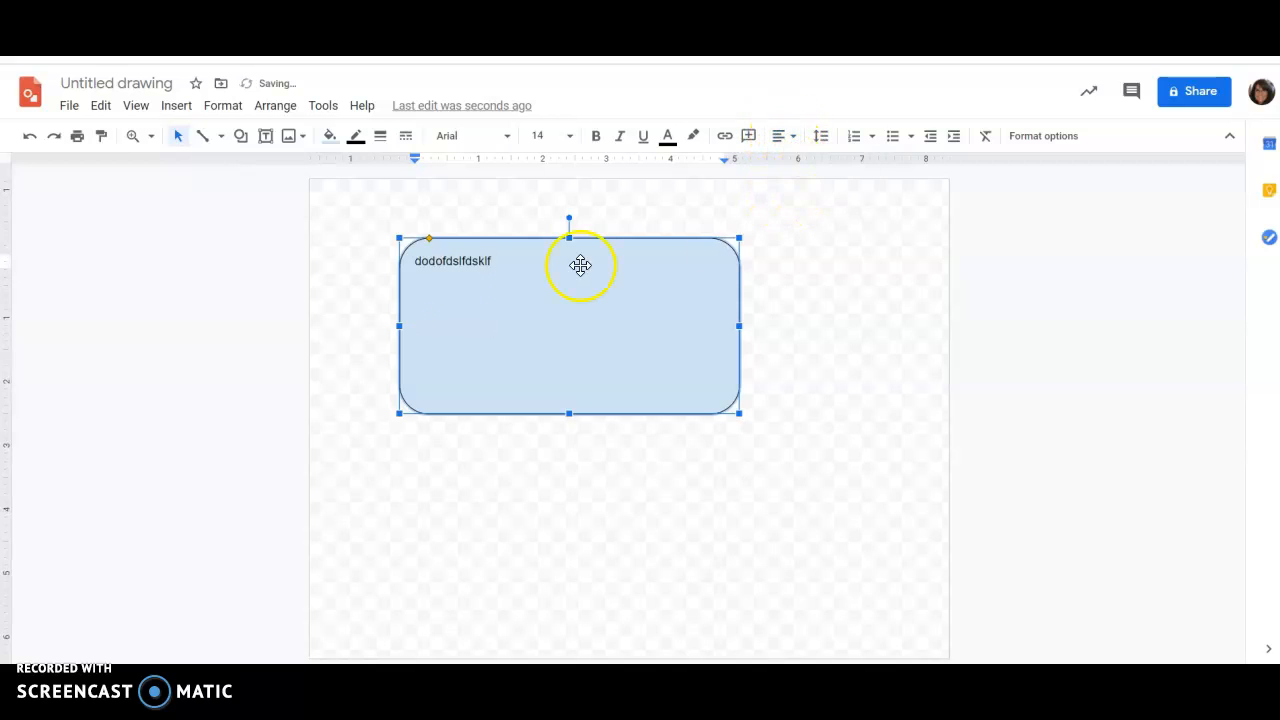
Try middle and bottom vertical alignment for the rounded rectangle's text before returning it to top alignment.
left_click(790, 141)
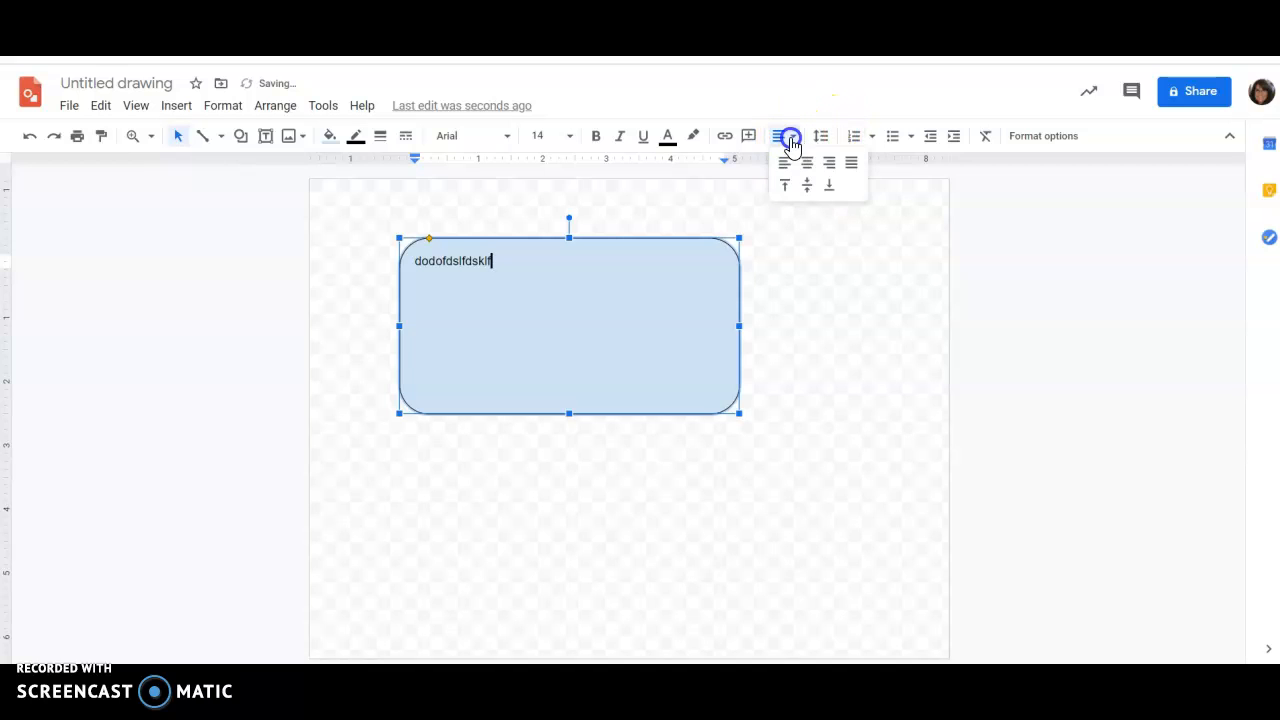
left_click(806, 187)
left_click(795, 141)
left_click(822, 190)
left_click(795, 137)
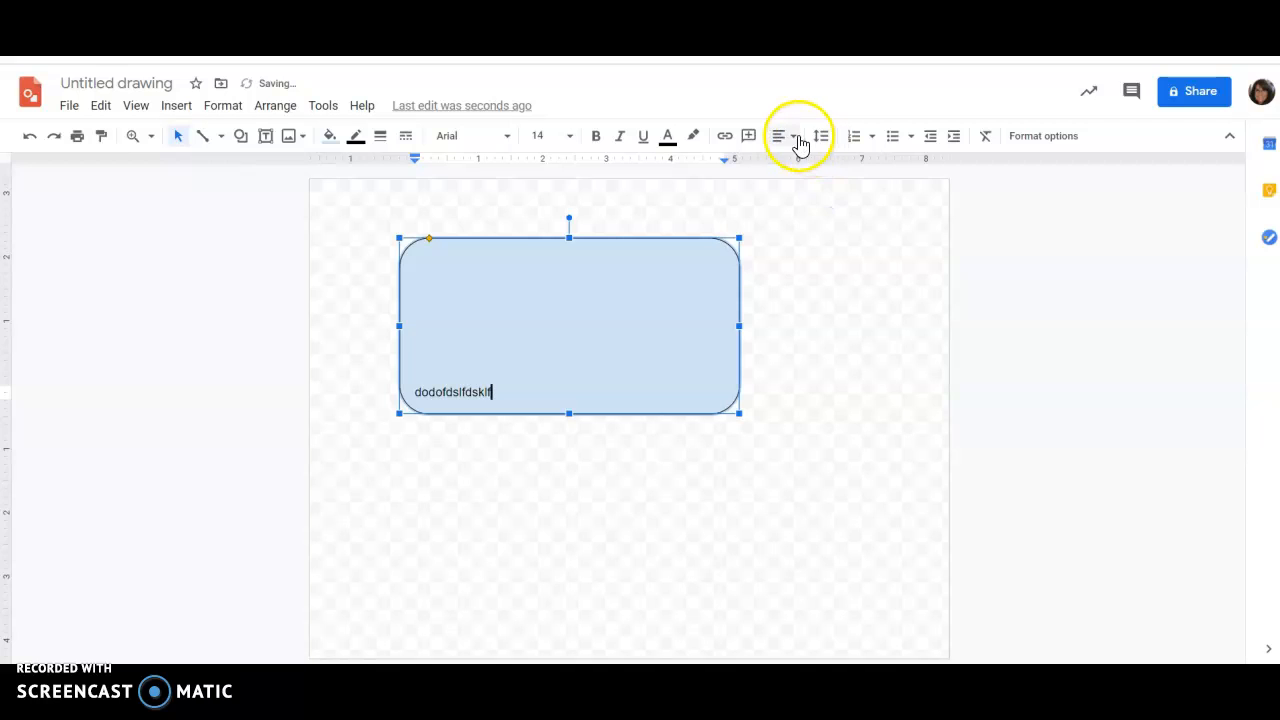
left_click(788, 186)
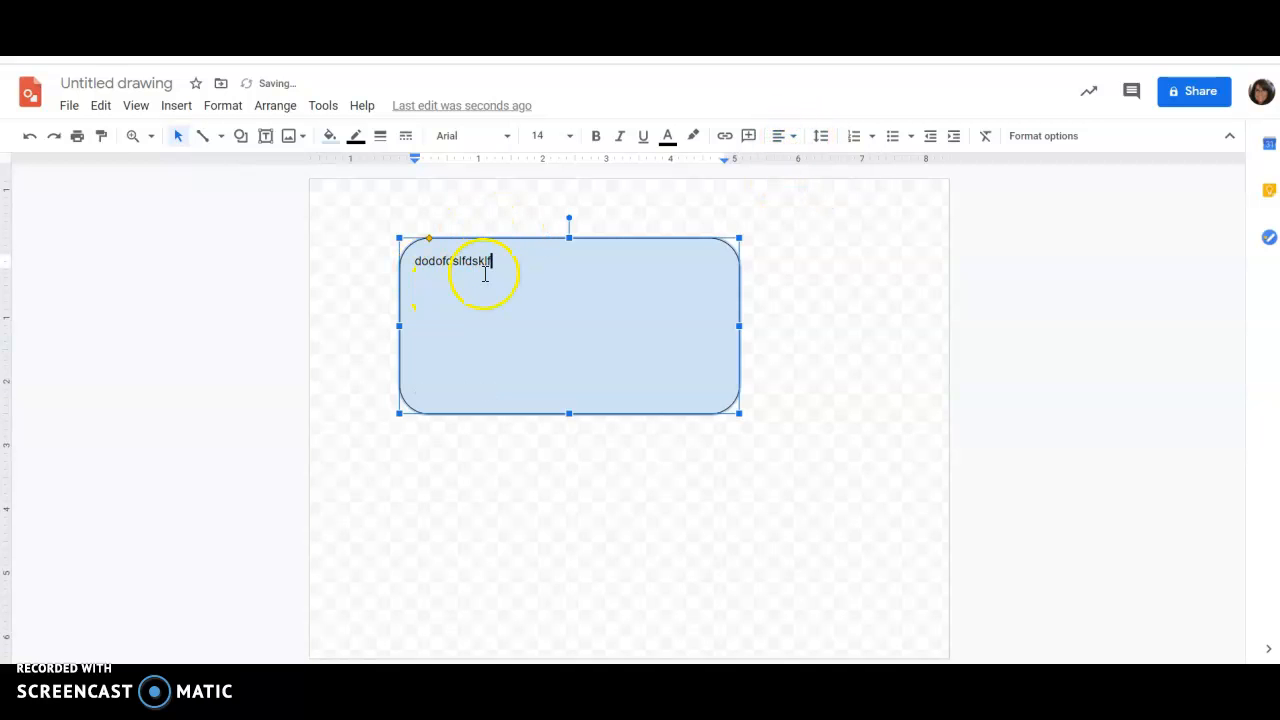
Change the rounded rectangle's fill to solid cyan.
left_click(418, 257)
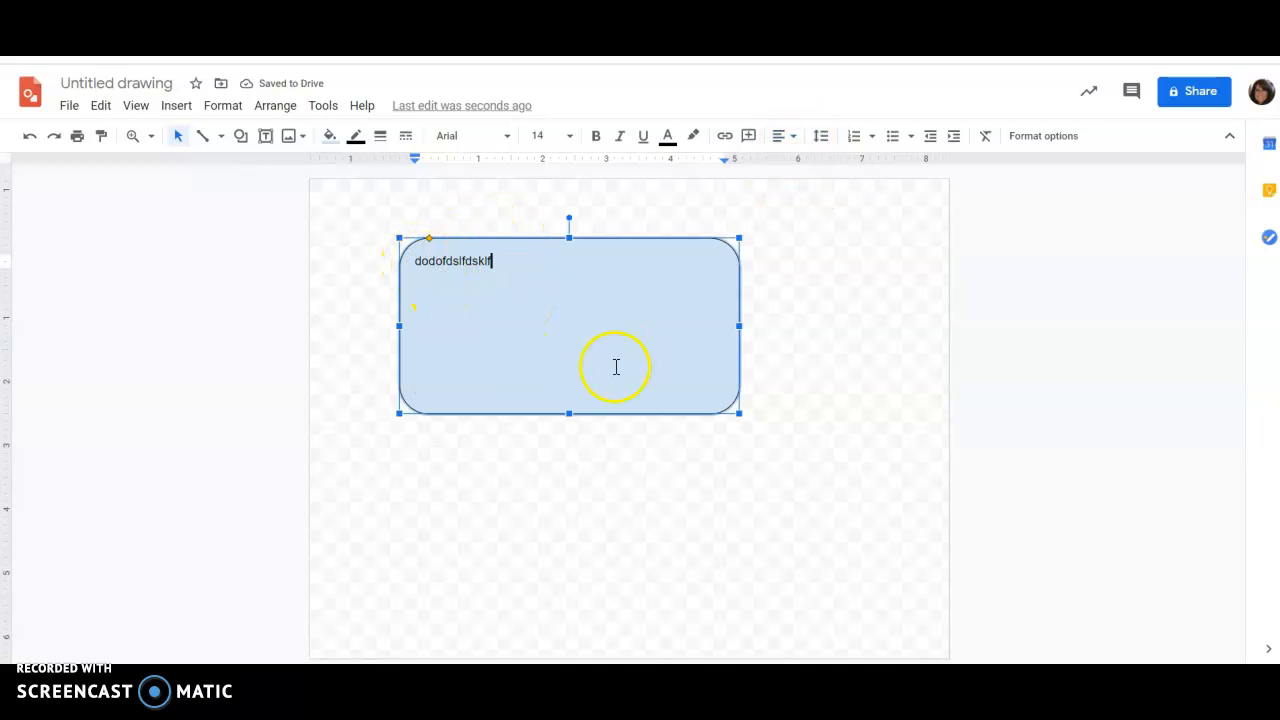
left_click_drag(420, 261, 551, 326)
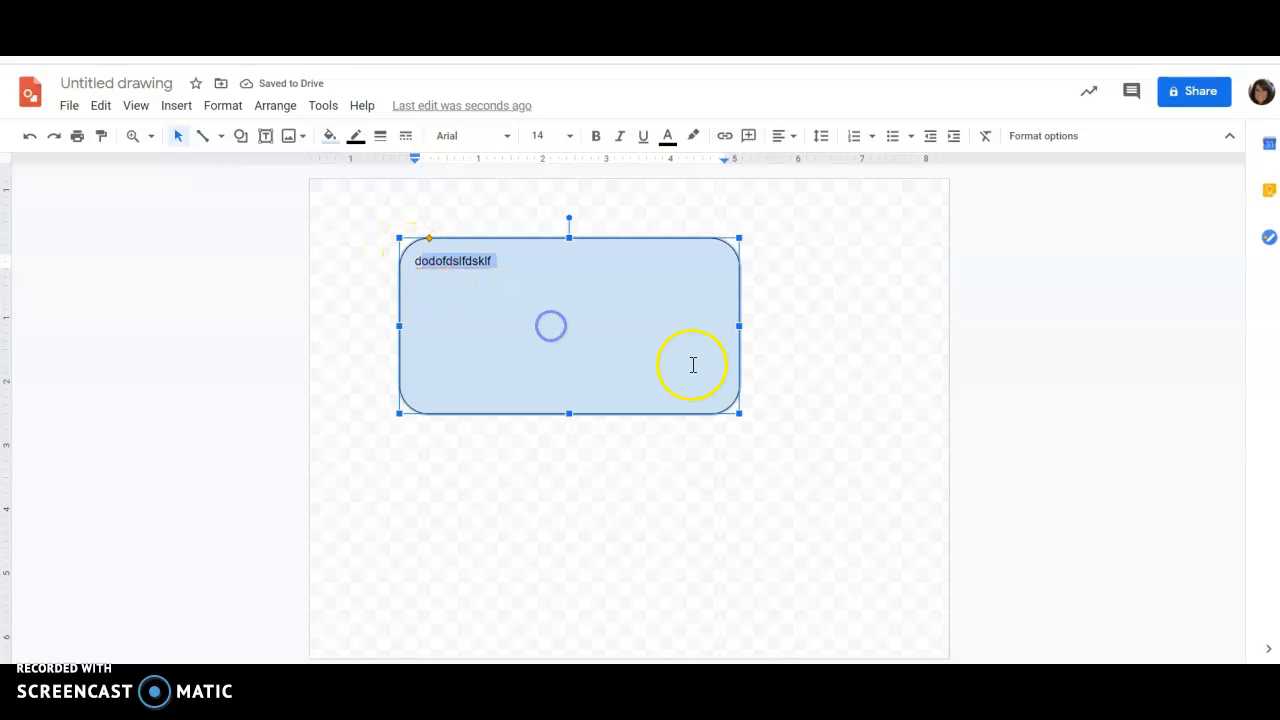
left_click(331, 138)
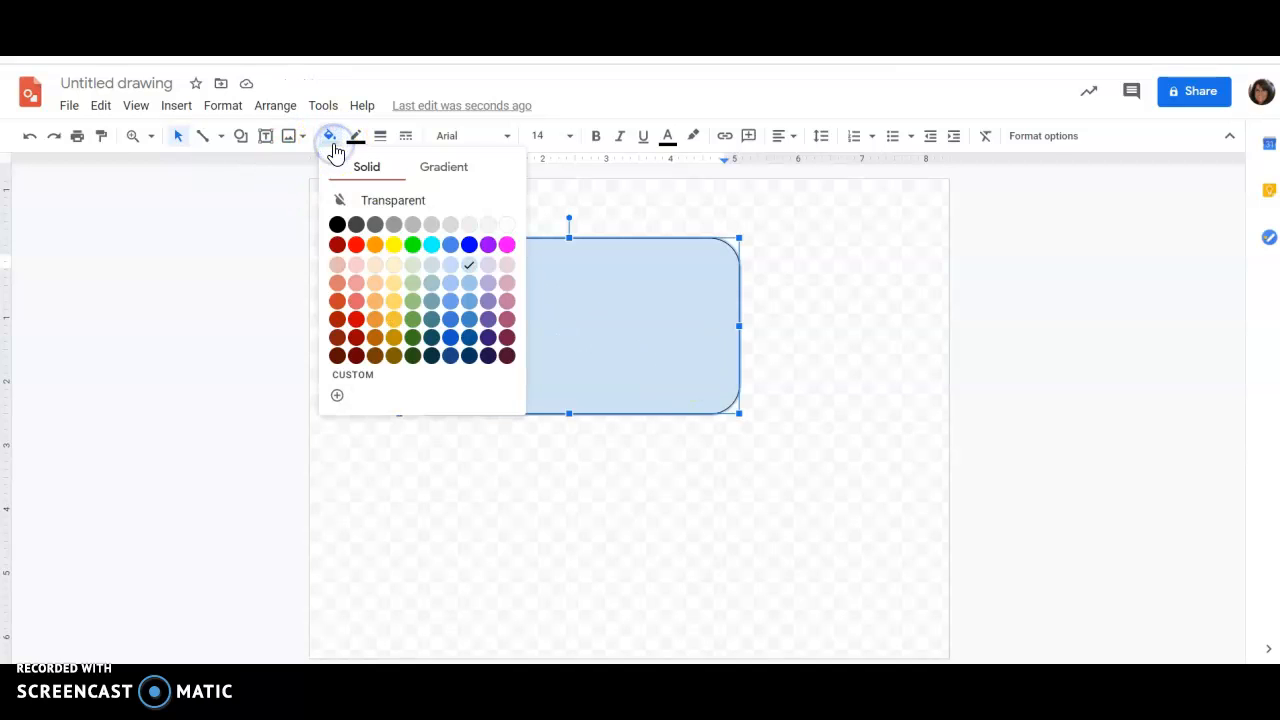
left_click(433, 250)
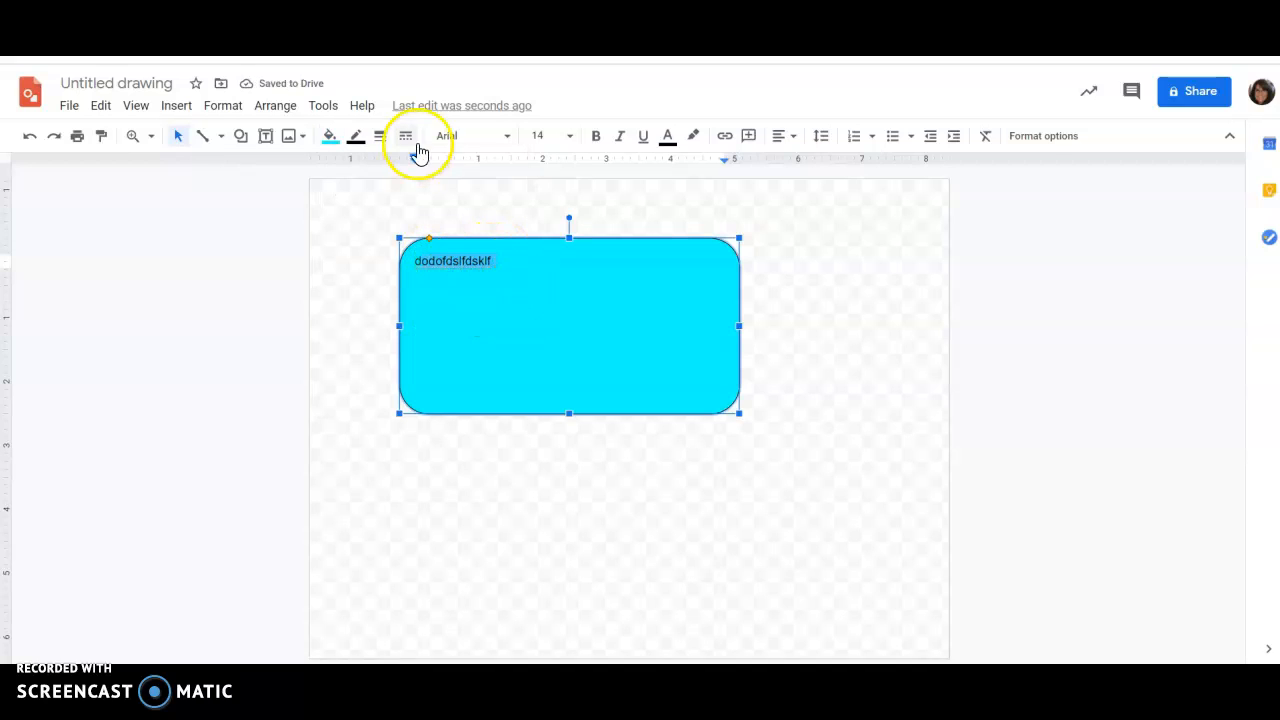
left_click(178, 106)
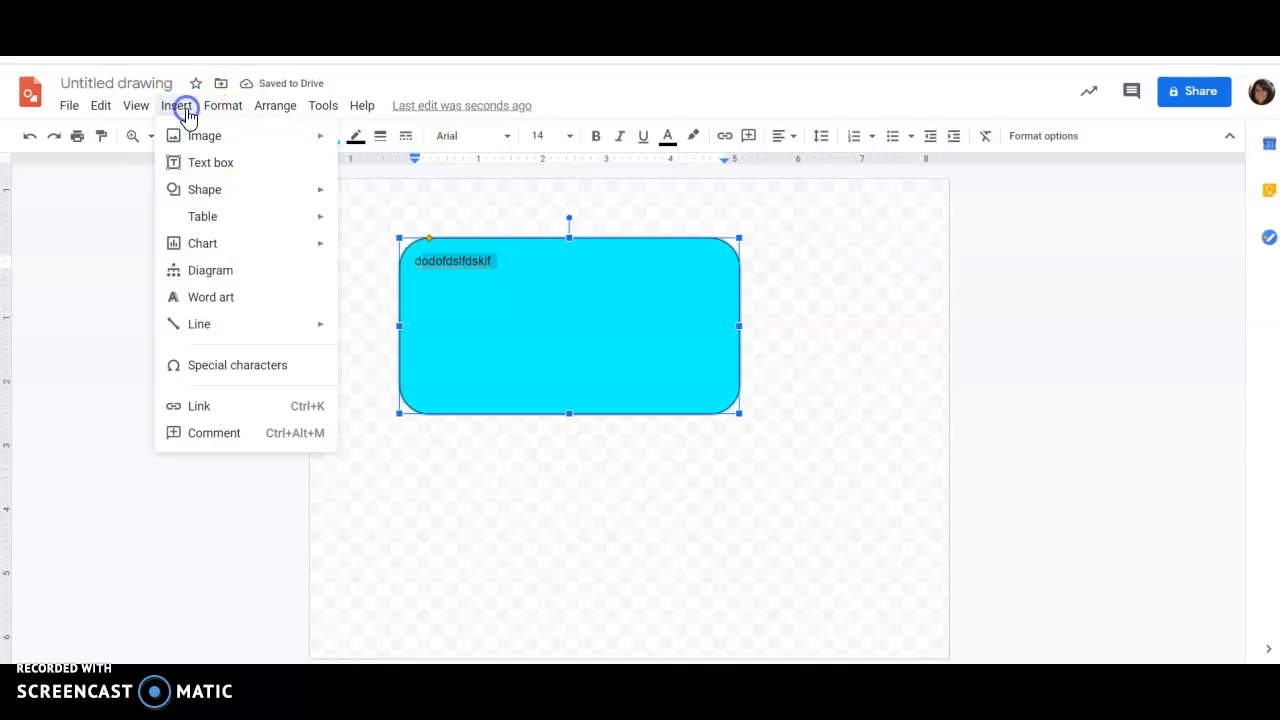
mouse_move(229, 189)
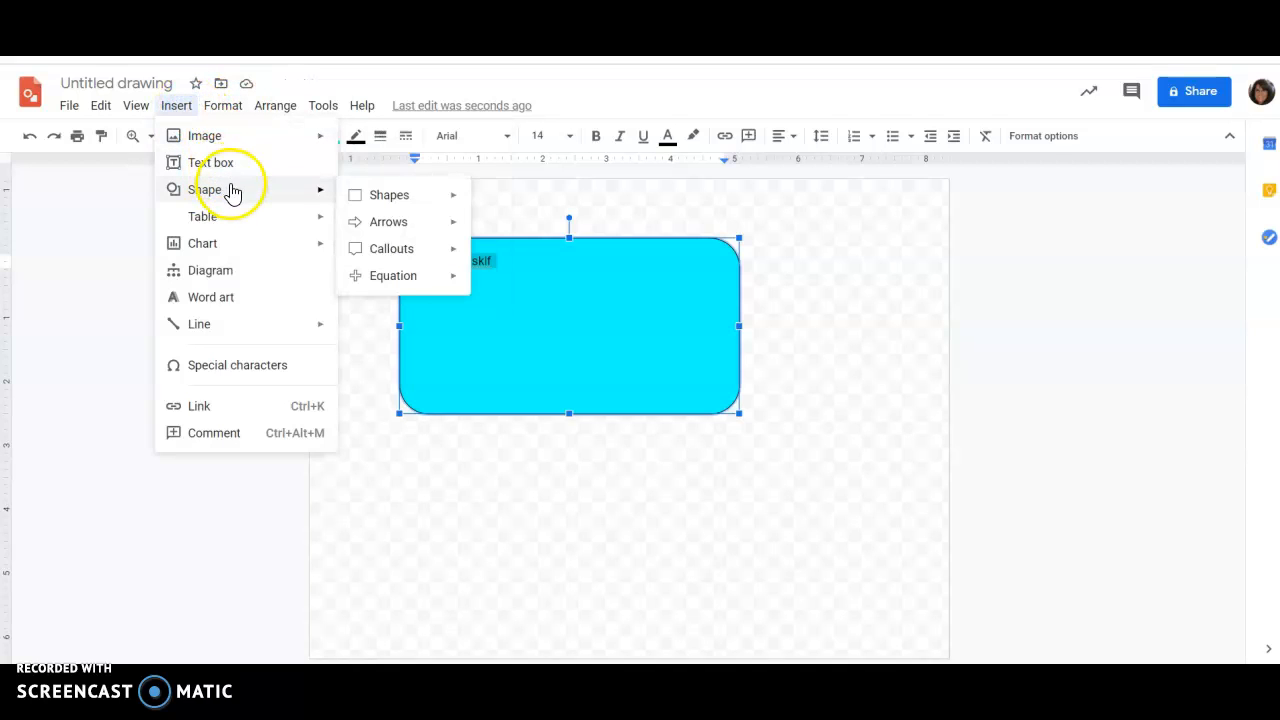
mouse_move(395, 285)
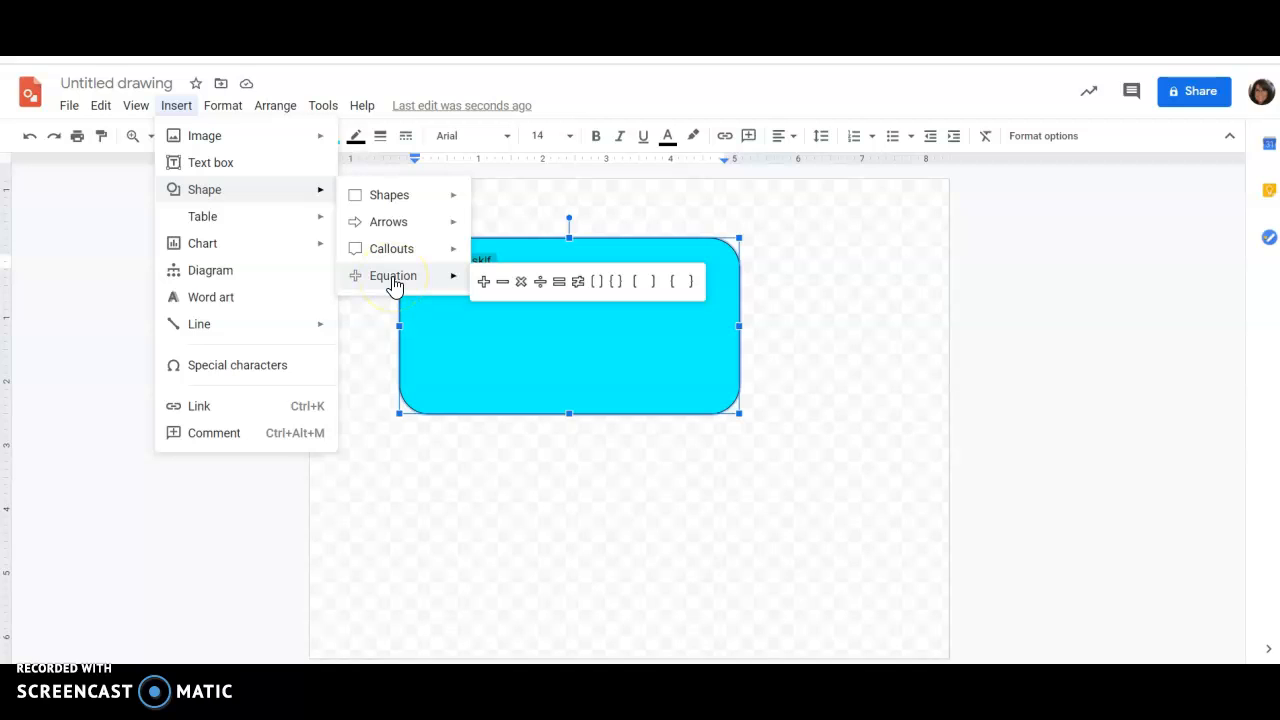
left_click(211, 297)
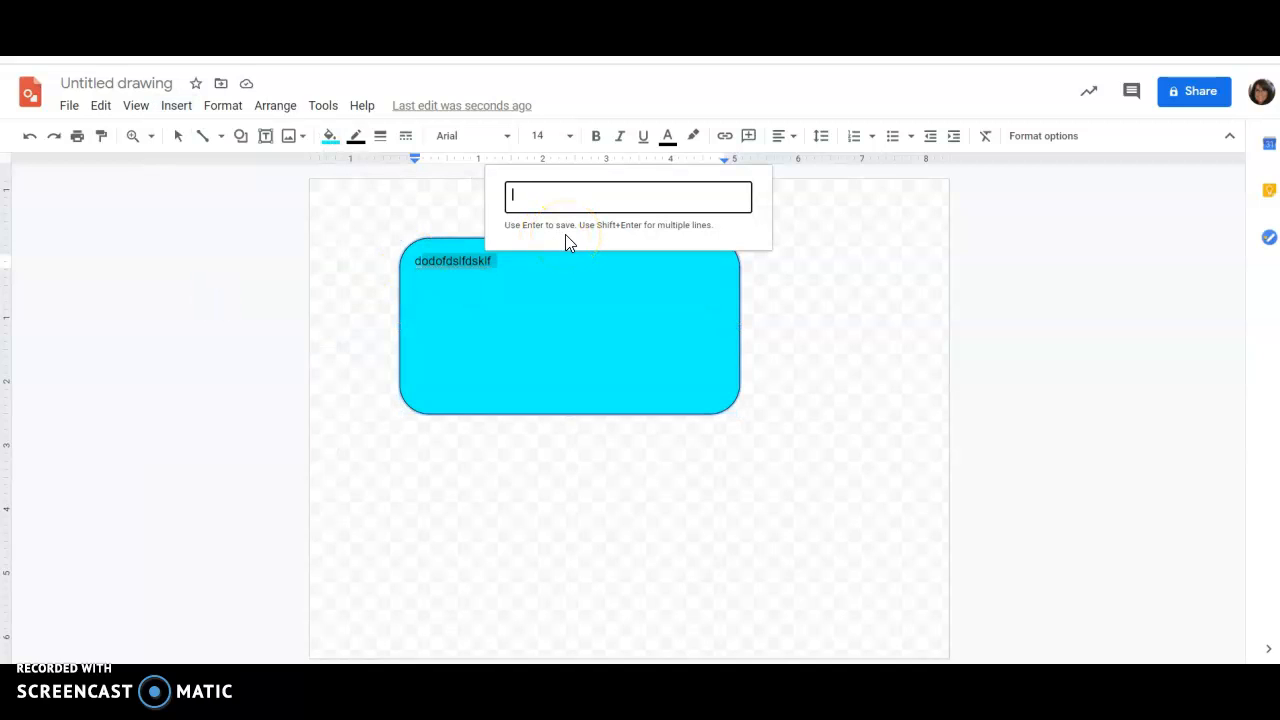
type("t")
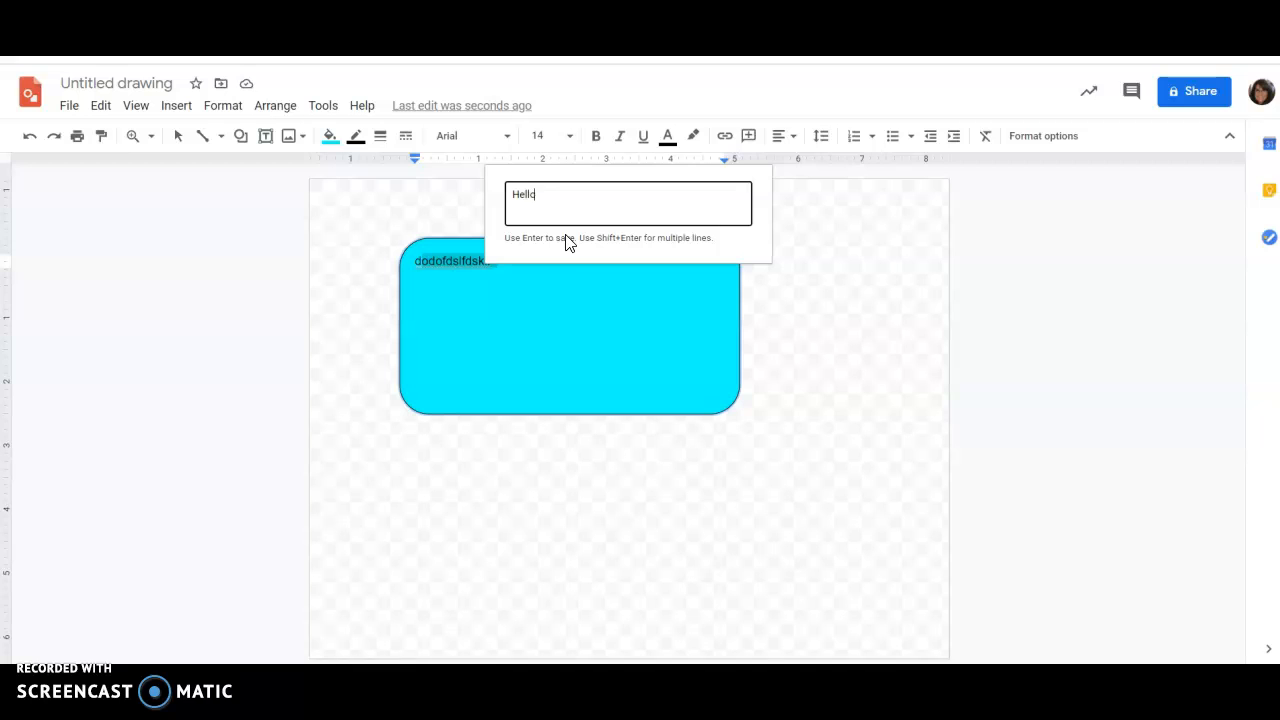
key("Escape")
left_click(555, 279)
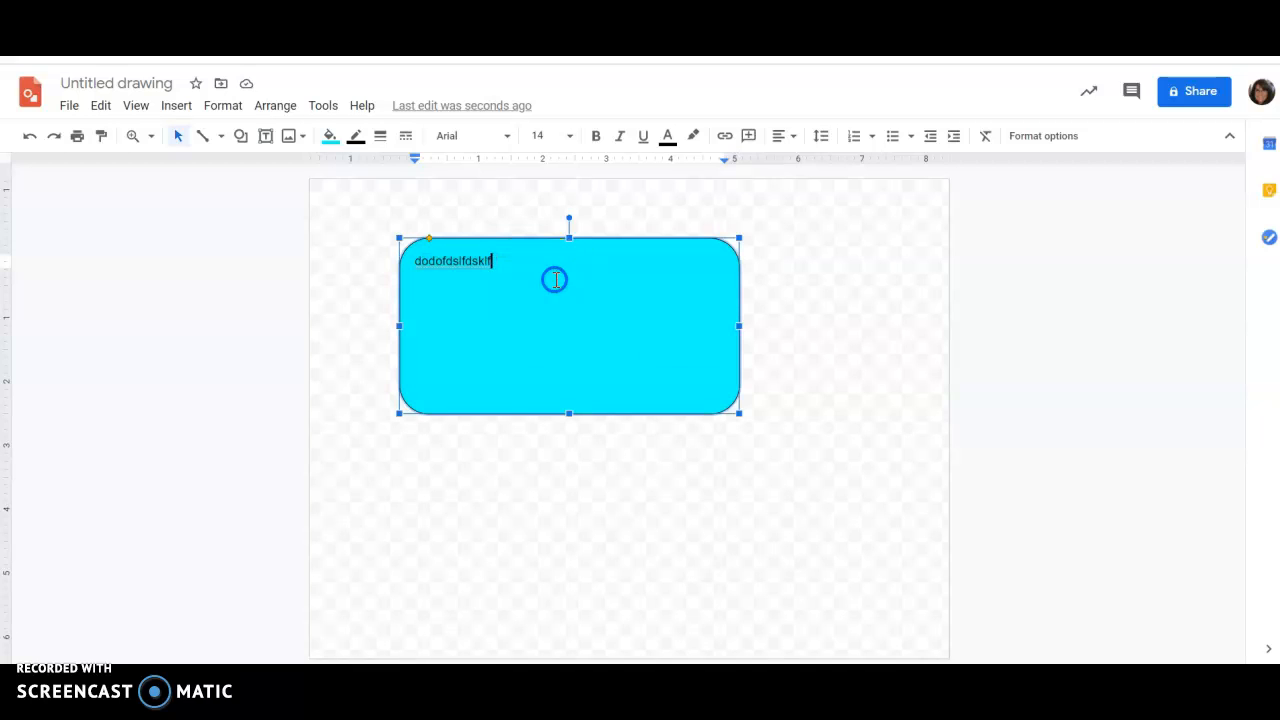
Move the "Hello" word art to the empty area below the cyan rounded rectangle.
left_click_drag(613, 376, 543, 475)
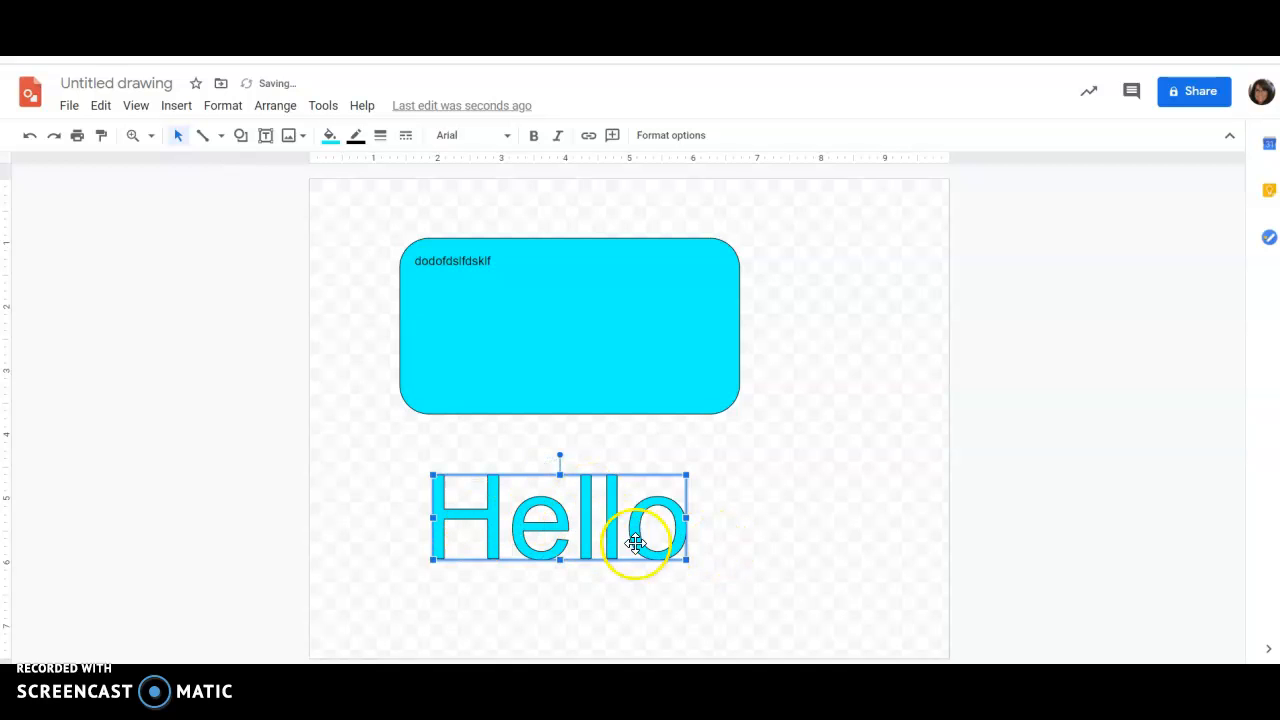
Search the web for "money" images, insert the picture of overlapping twenty-dollar bills beside the "Hello" word art, and shrink it.
left_click(177, 105)
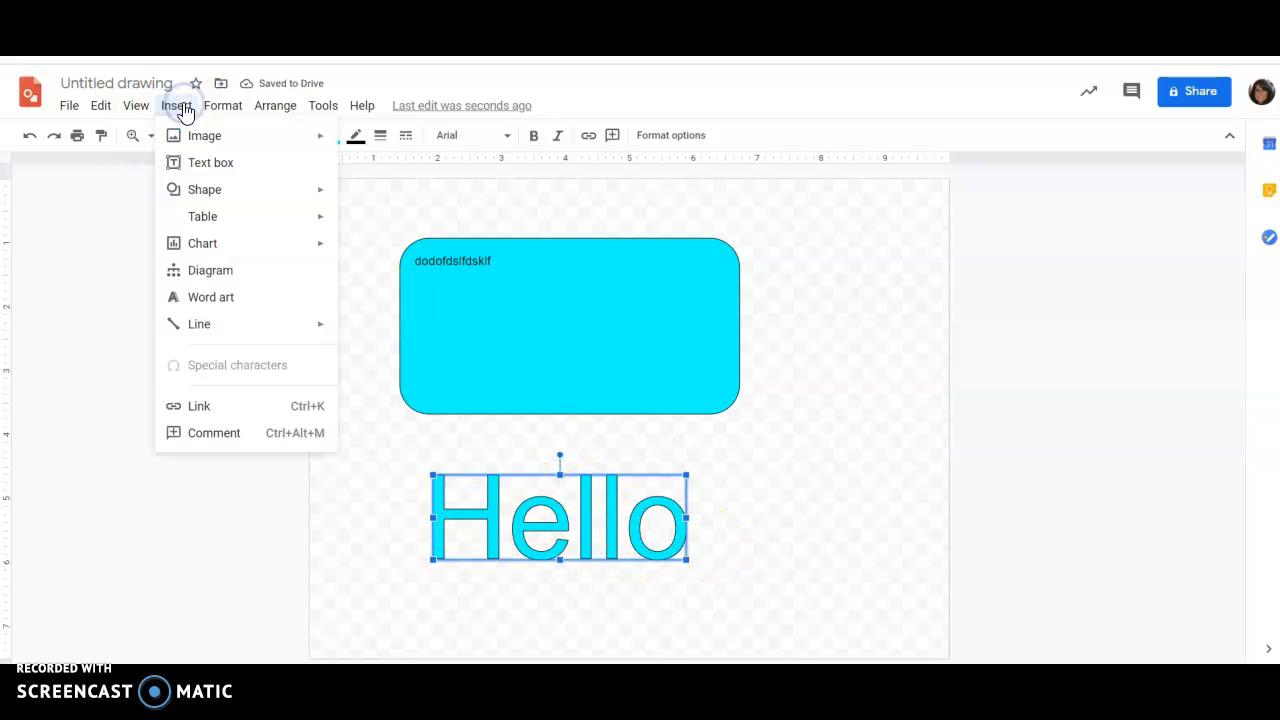
mouse_move(209, 140)
left_click(420, 170)
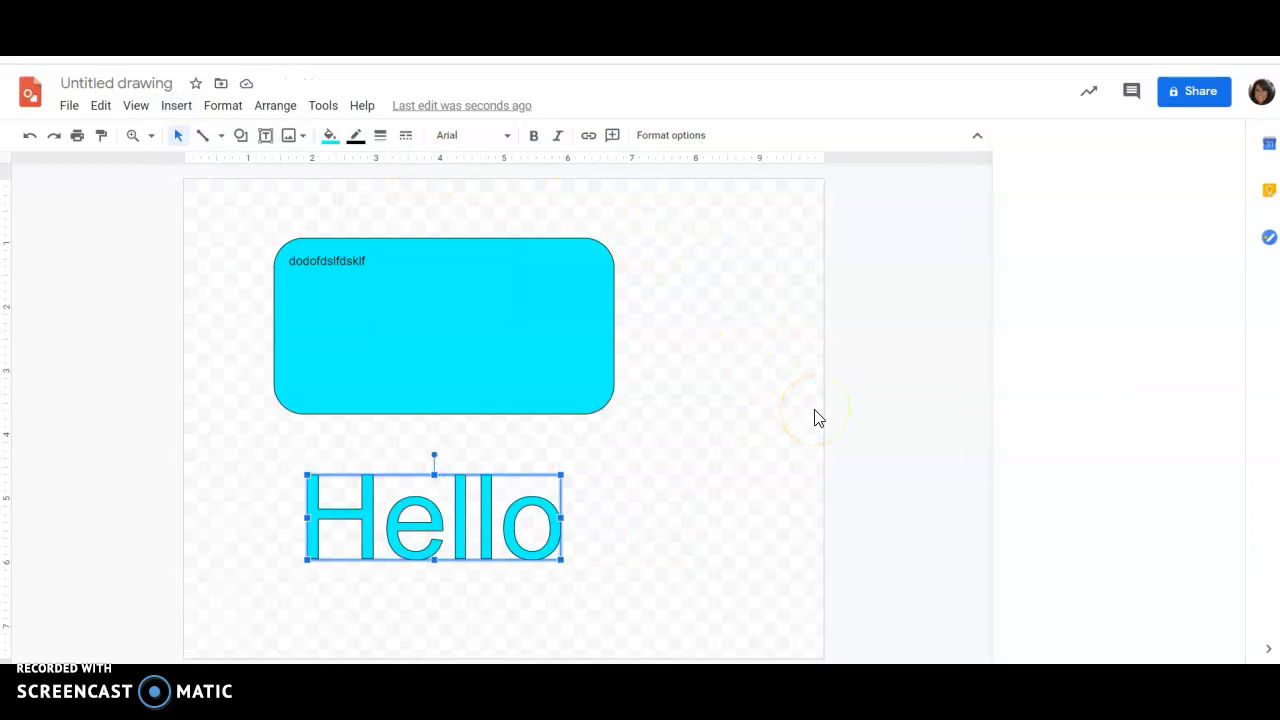
left_click(1036, 144)
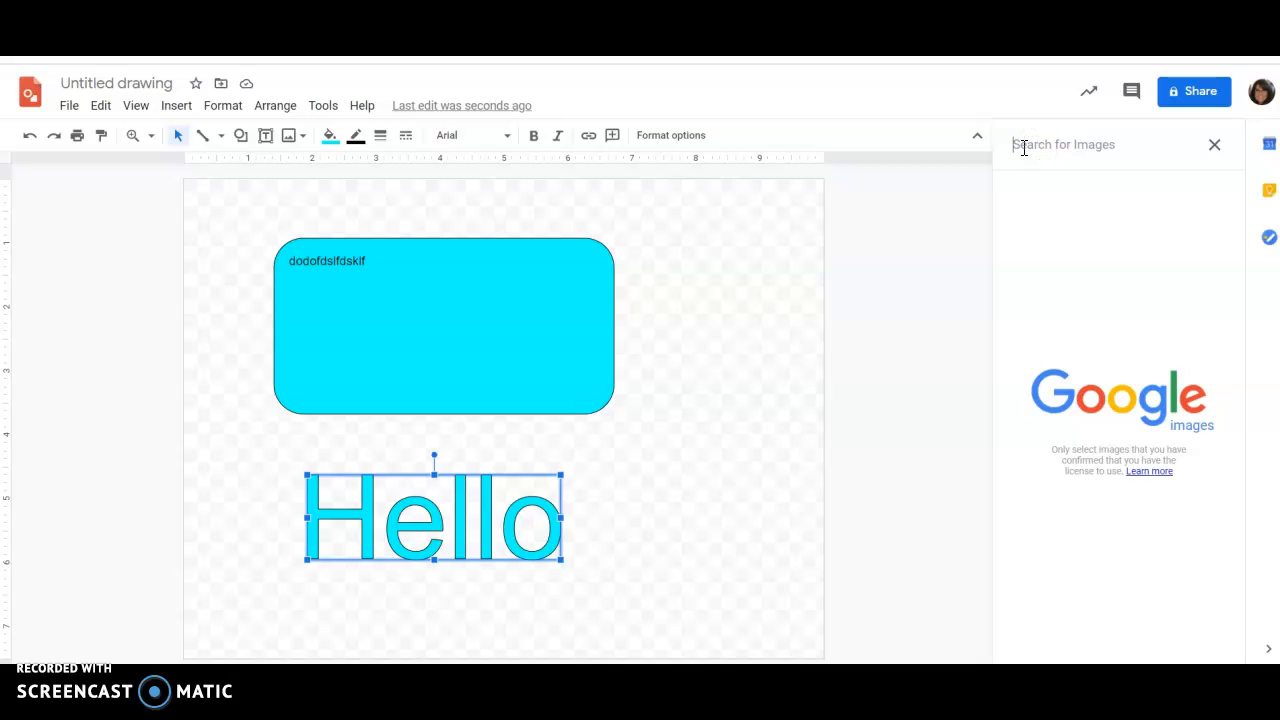
type("money")
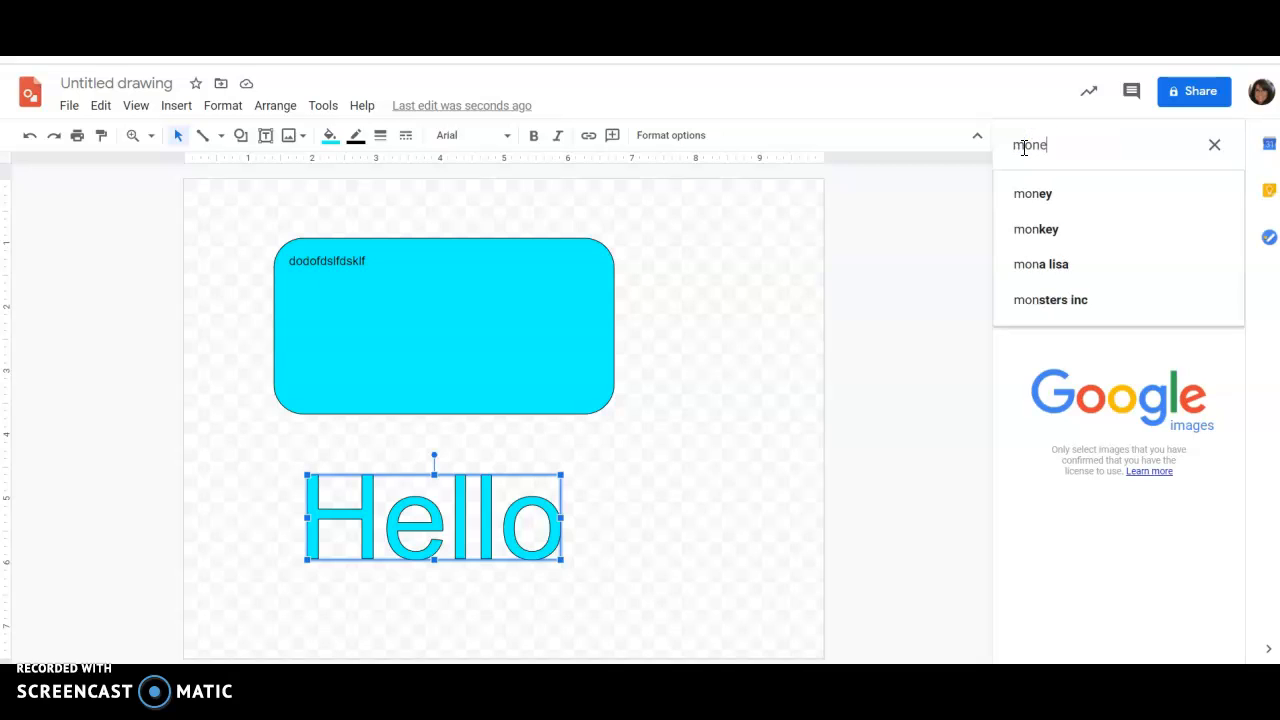
key("Return")
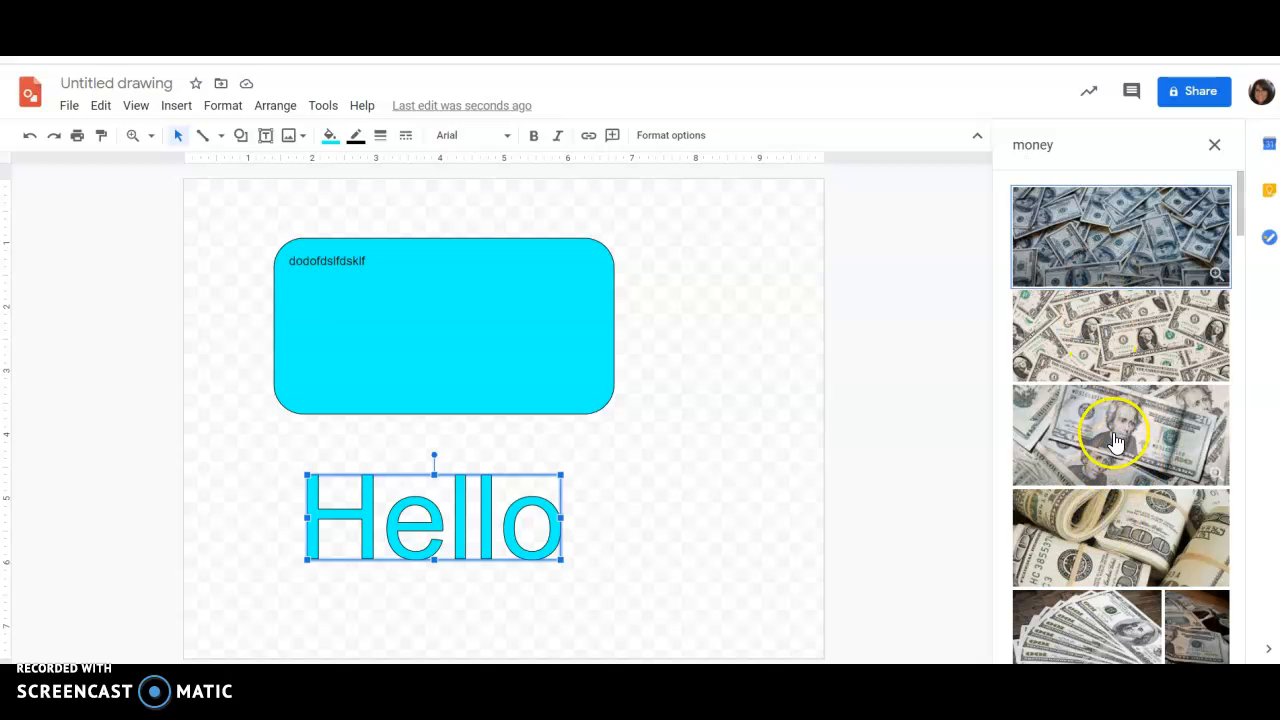
left_click(1115, 438)
left_click(1200, 640)
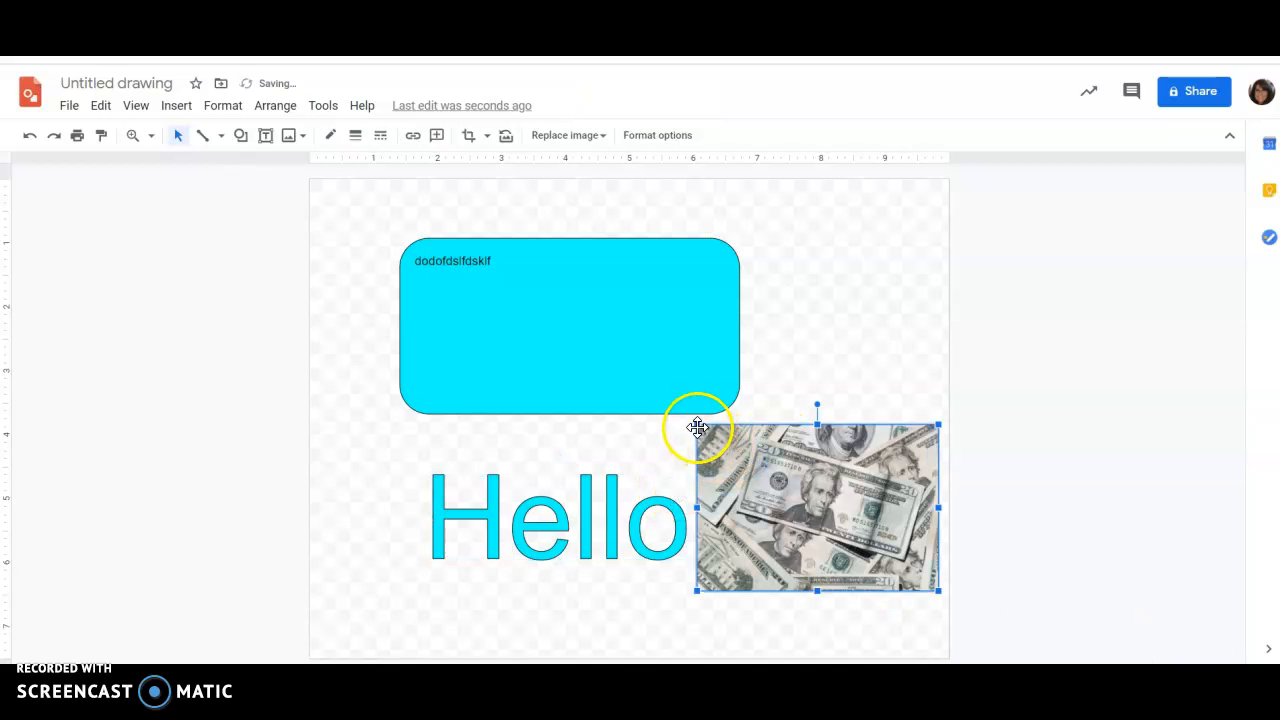
left_click_drag(697, 425, 795, 493)
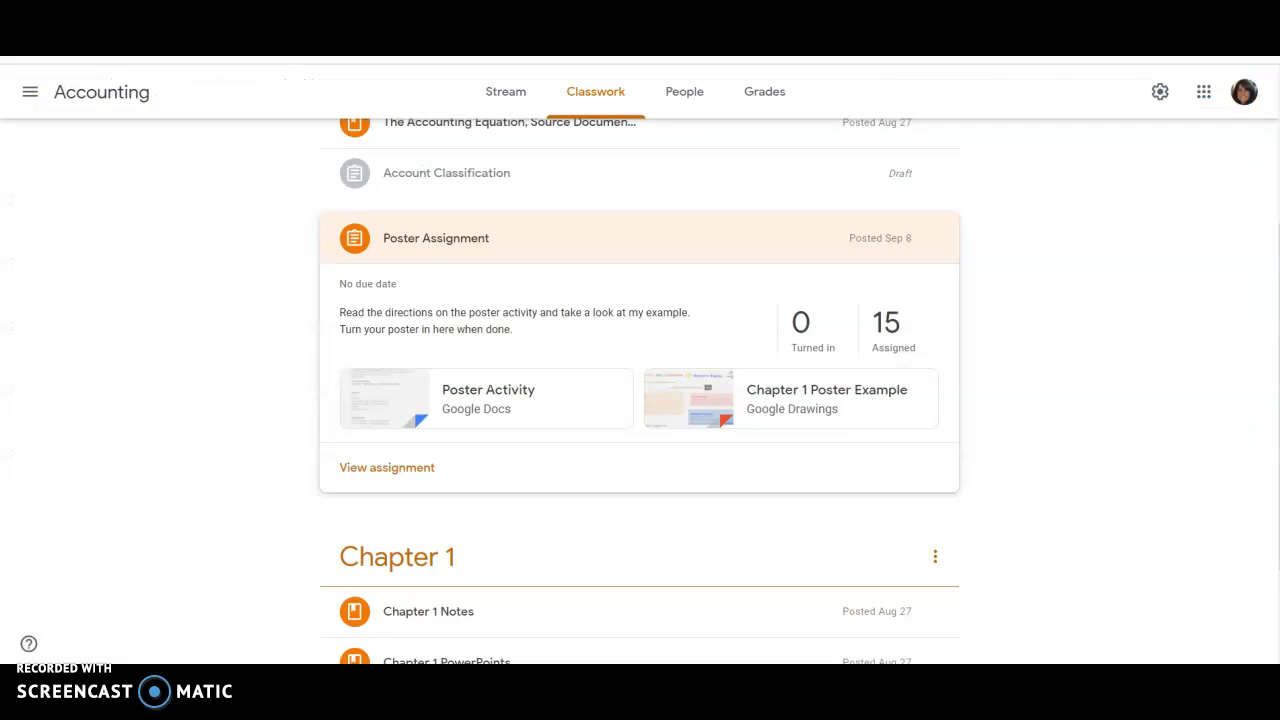
Review the Chapter 1 Poster Example attached to the Poster Assignment in Google Classroom, and collapse the assignment's details after returning.
left_click(815, 402)
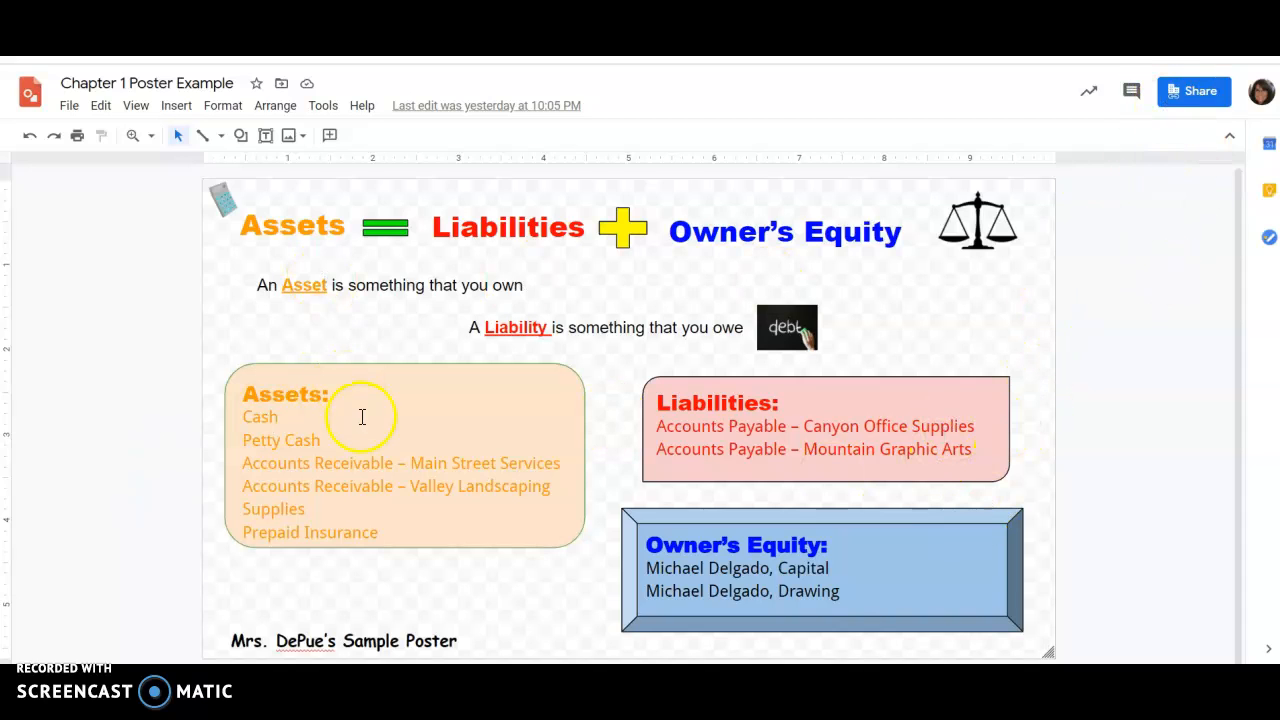
left_click(250, 58)
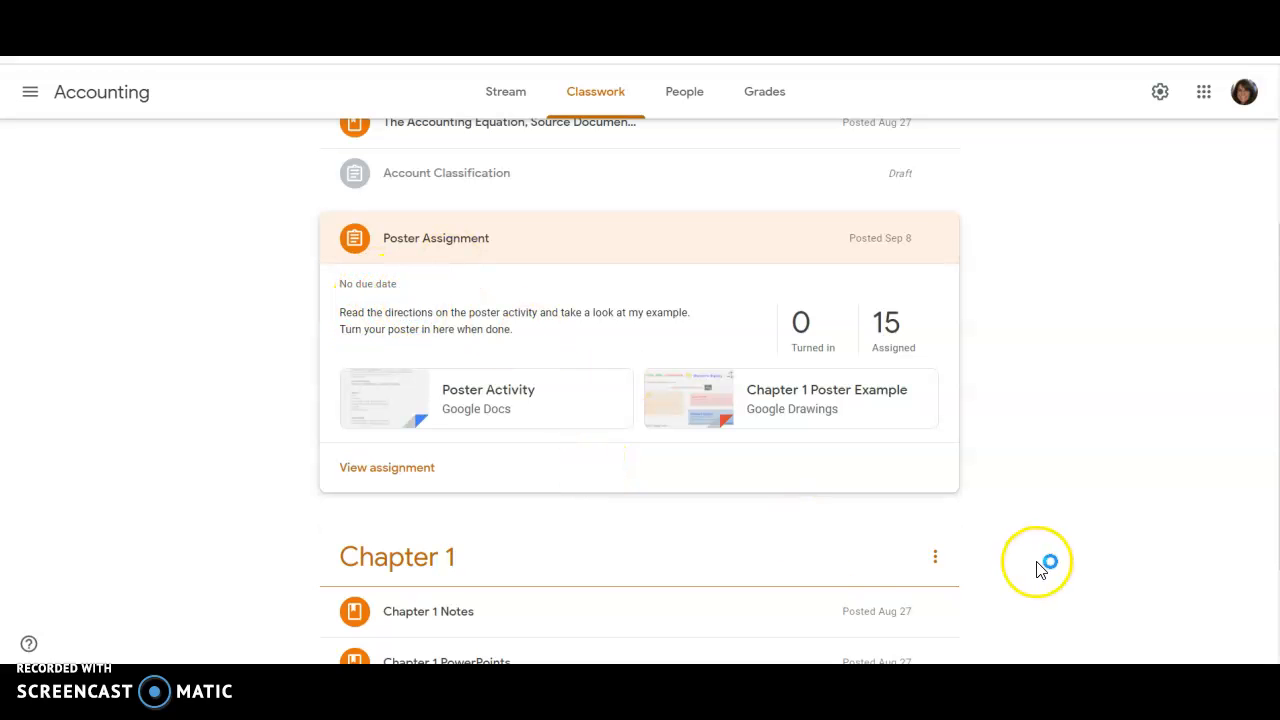
left_click(423, 240)
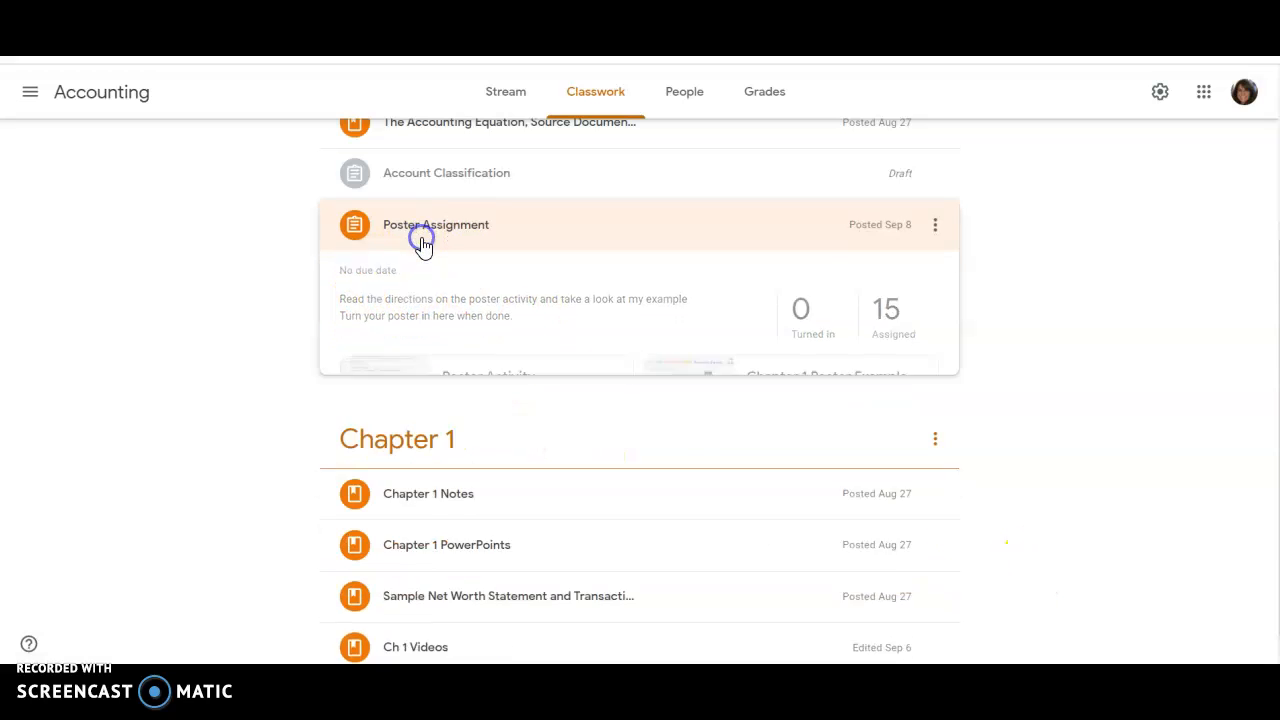